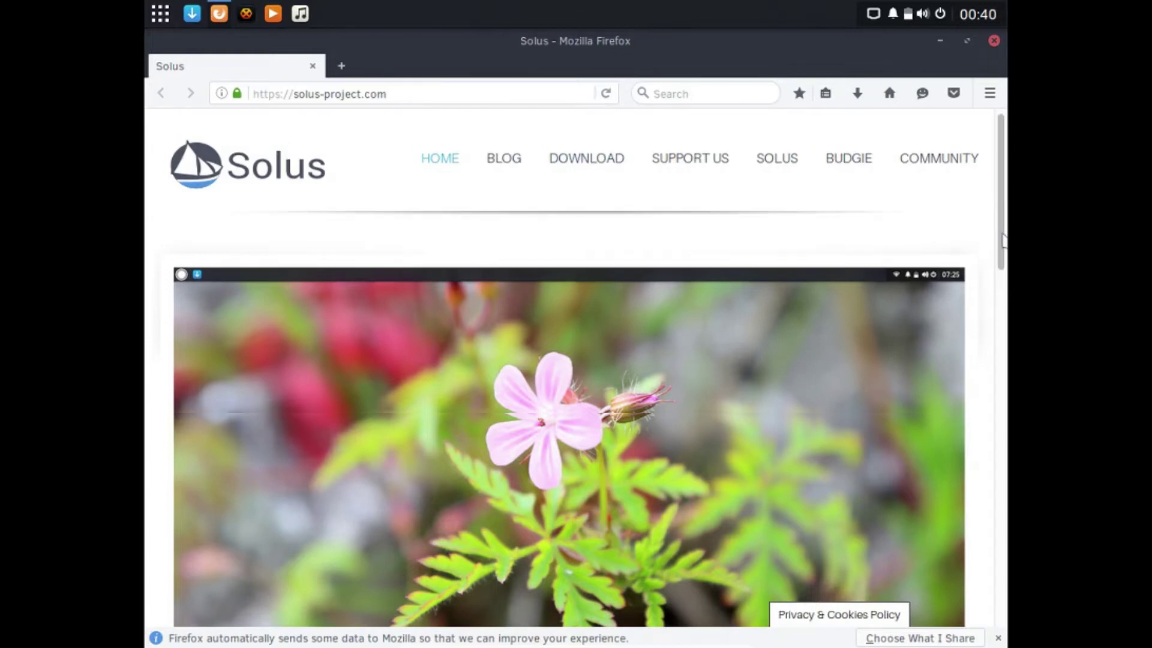
Scroll down the Solus homepage through its feature sections
{"action": "scroll", "coordinate": [1002, 212], "scroll_direction": "down", "scroll_amount": 4}
{"action": "scroll", "coordinate": [1007, 318], "scroll_direction": "down", "scroll_amount": 6}
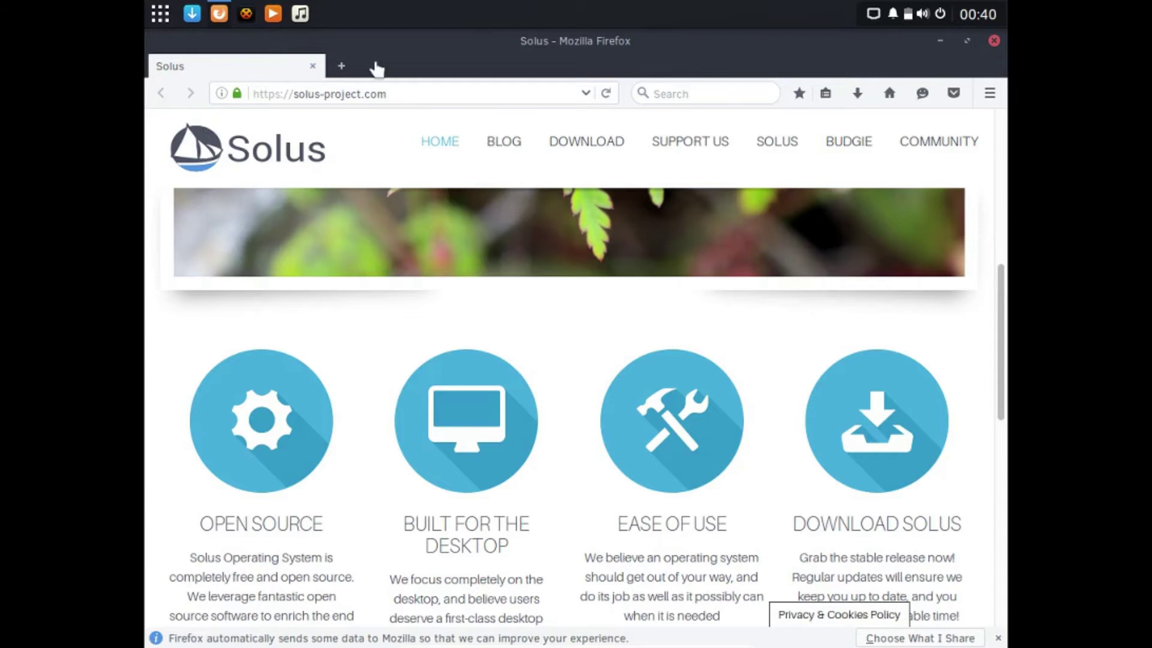
{"action": "left_click", "coordinate": [315, 66]}
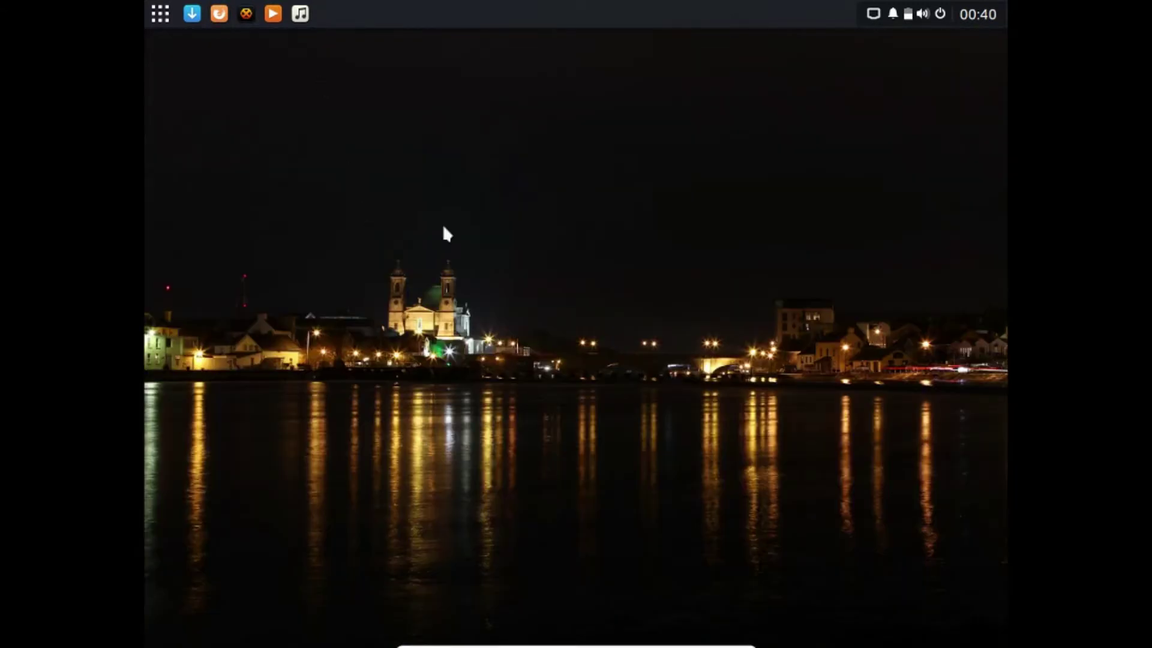
{"action": "left_click", "coordinate": [911, 13]}
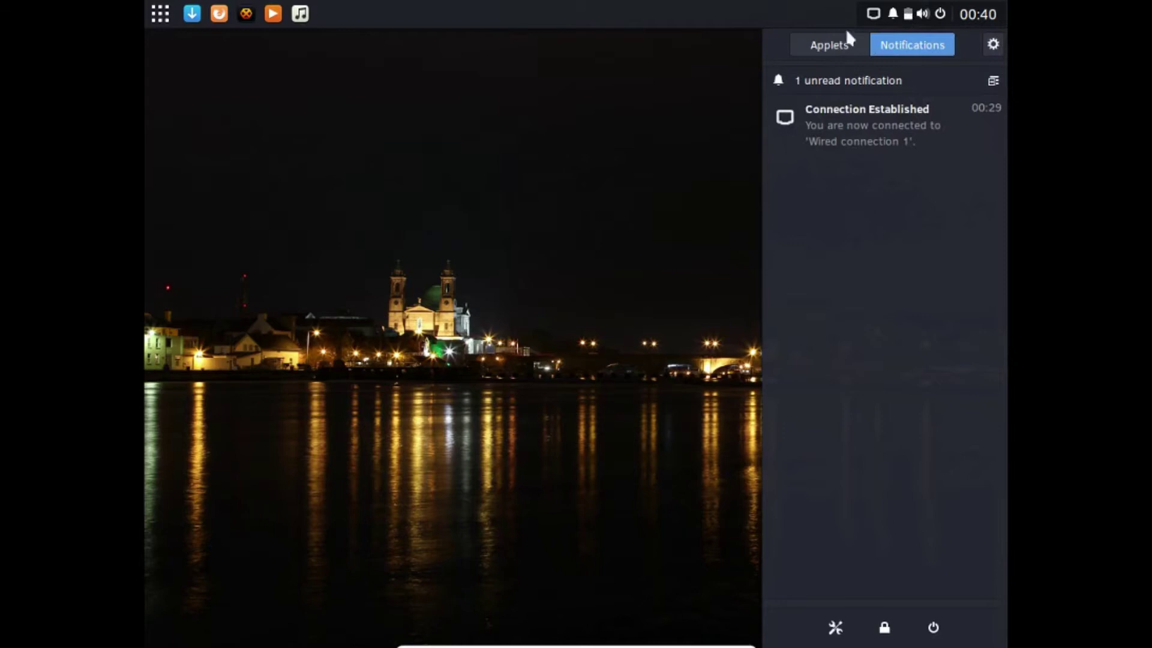
{"action": "left_click", "coordinate": [832, 43]}
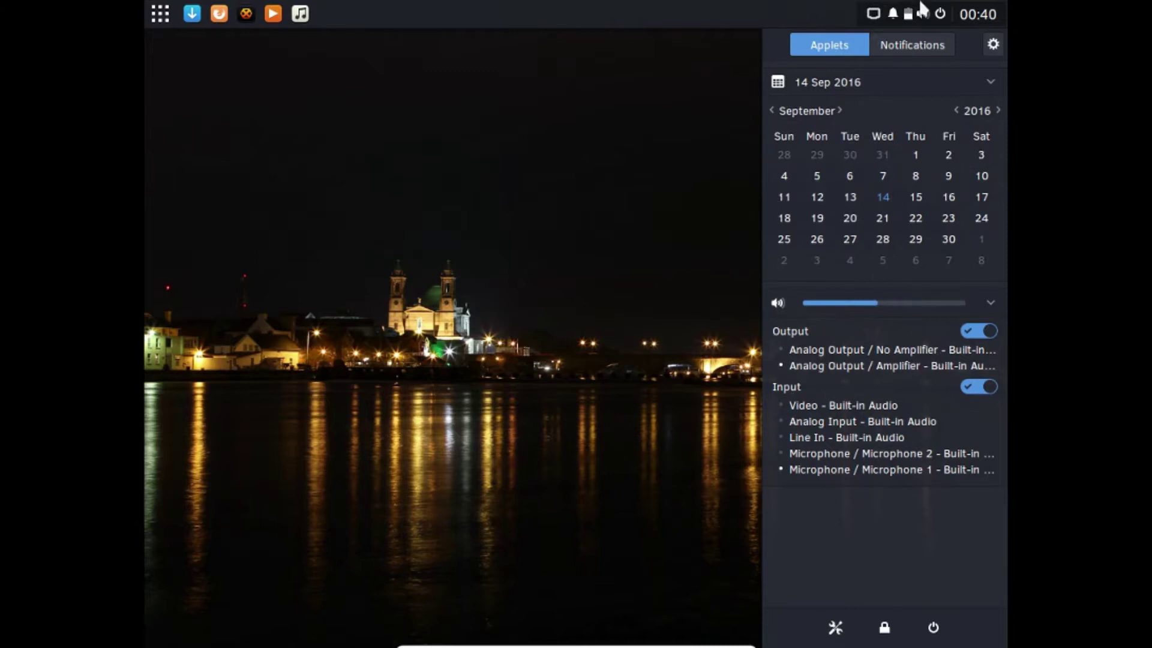
{"action": "left_click", "coordinate": [922, 50]}
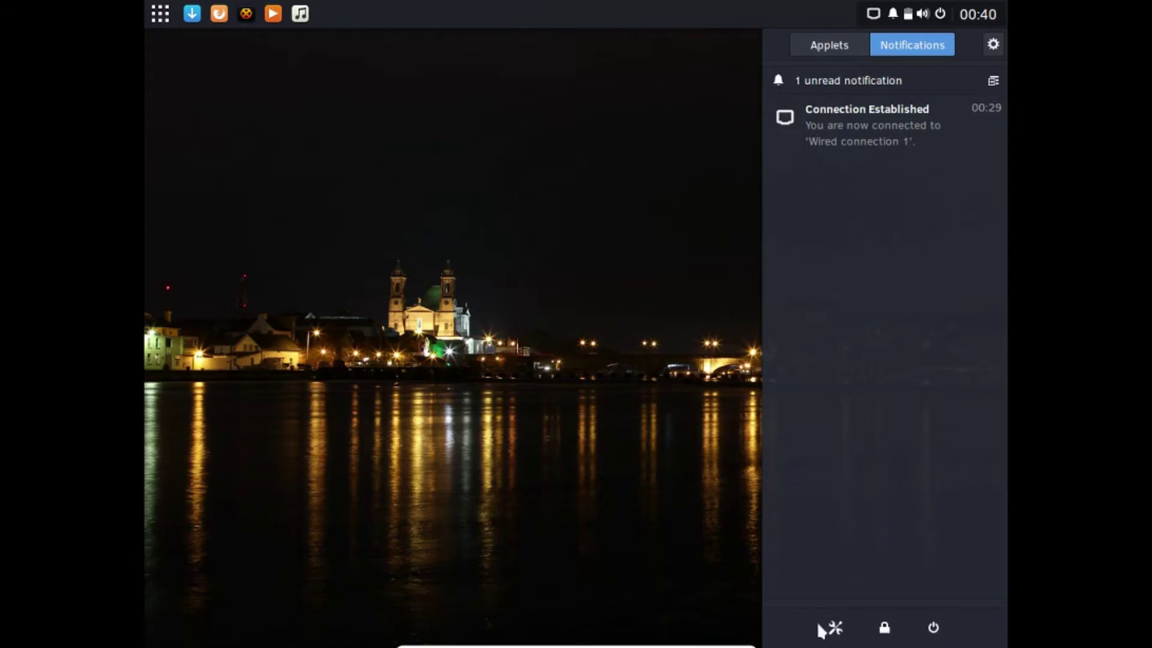
{"action": "left_click", "coordinate": [606, 316]}
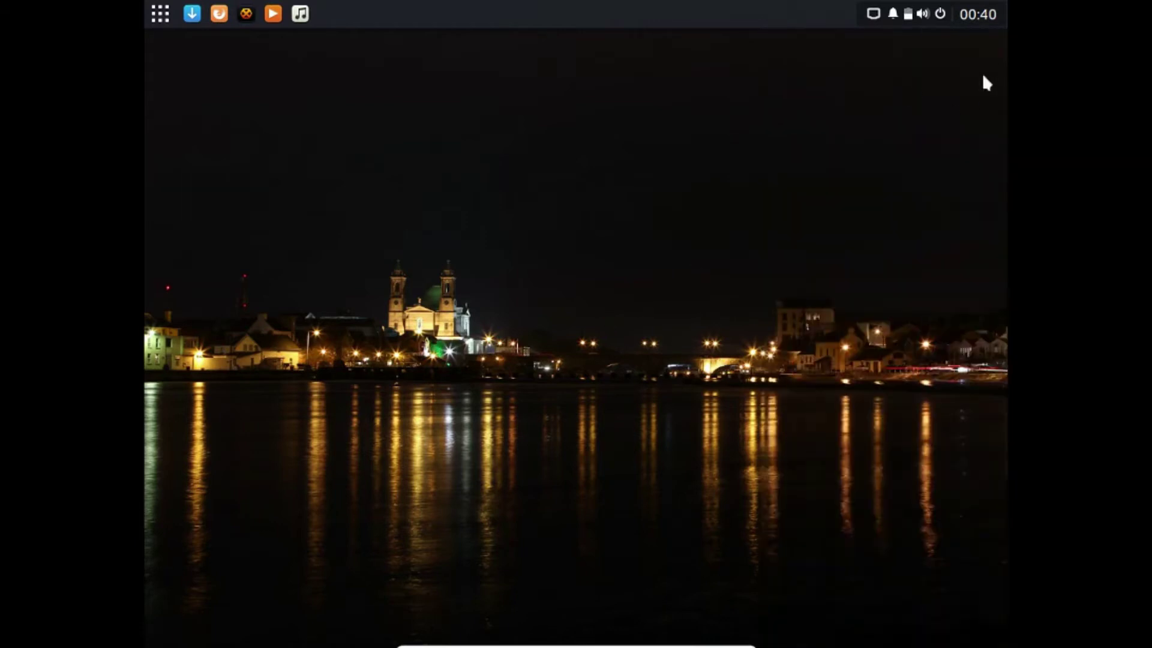
{"action": "right_click", "coordinate": [995, 15]}
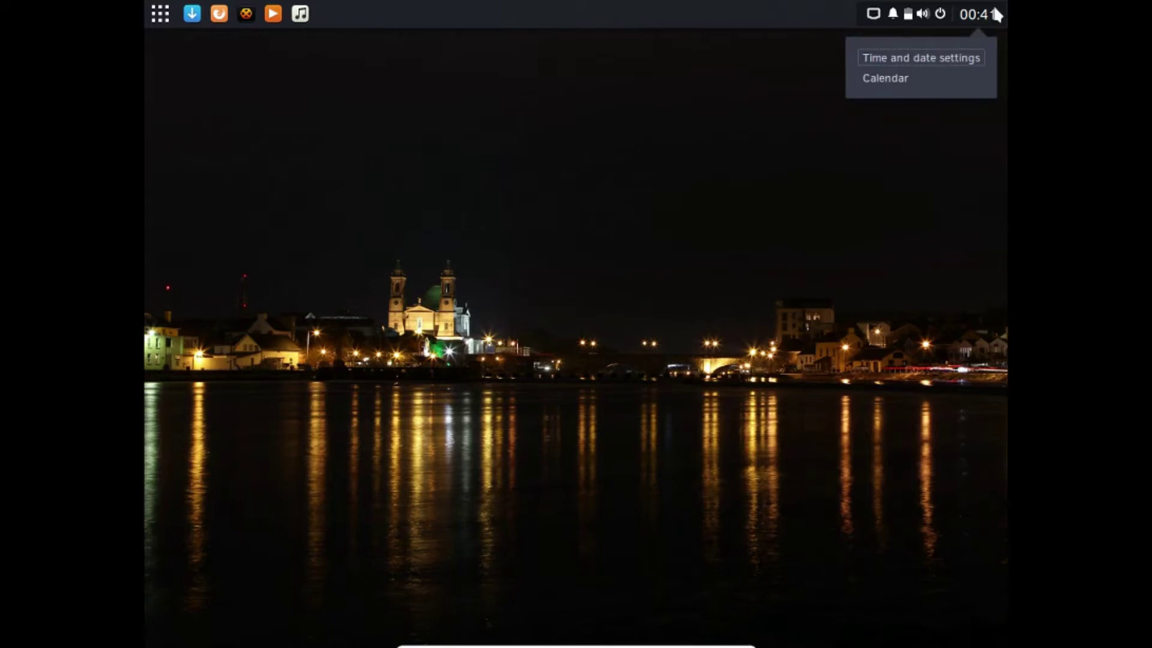
{"action": "left_click", "coordinate": [995, 9]}
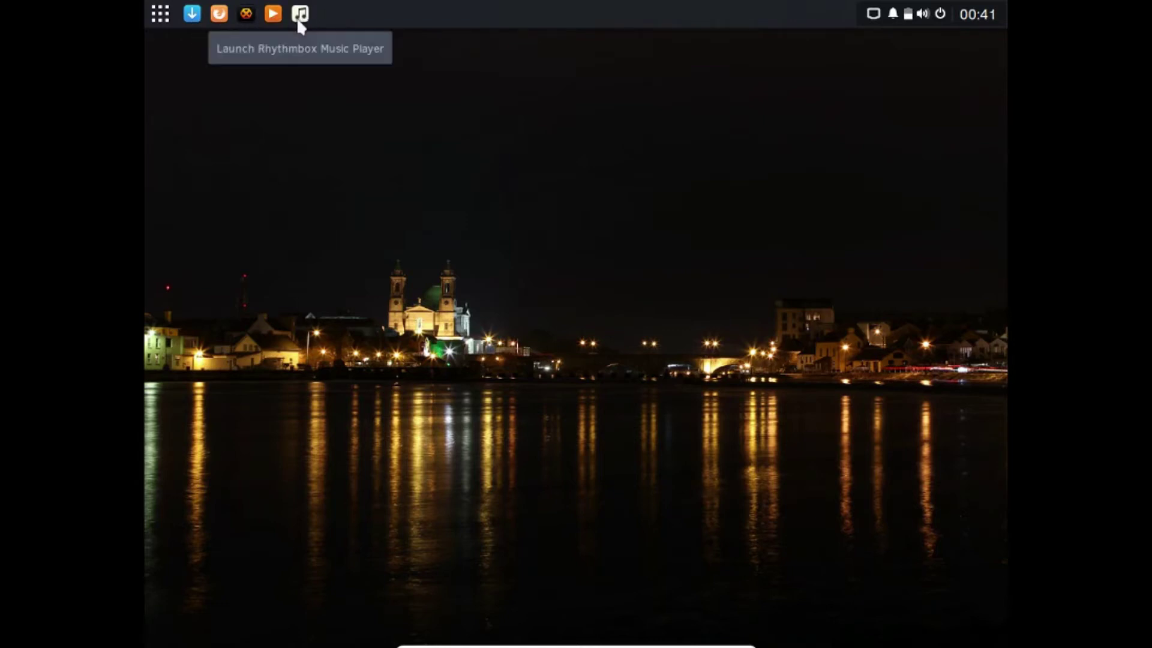
Open the applications menu and scroll through its app list
{"action": "left_click", "coordinate": [162, 11]}
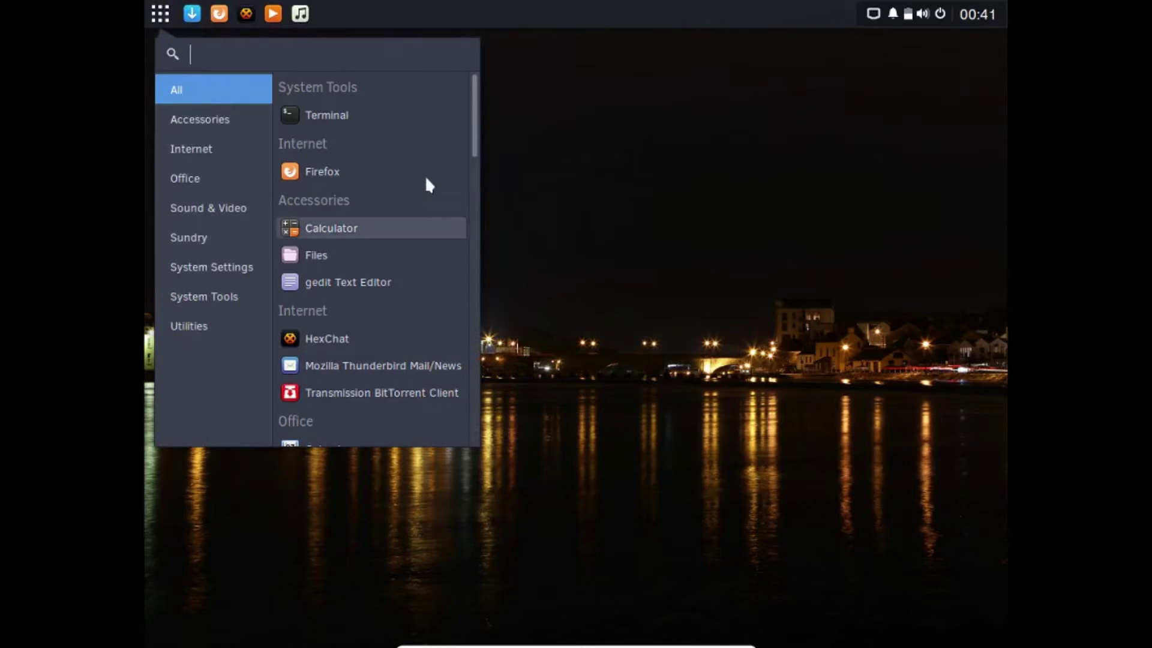
{"action": "left_click_drag", "start_coordinate": [475, 134], "coordinate": [463, 14]}
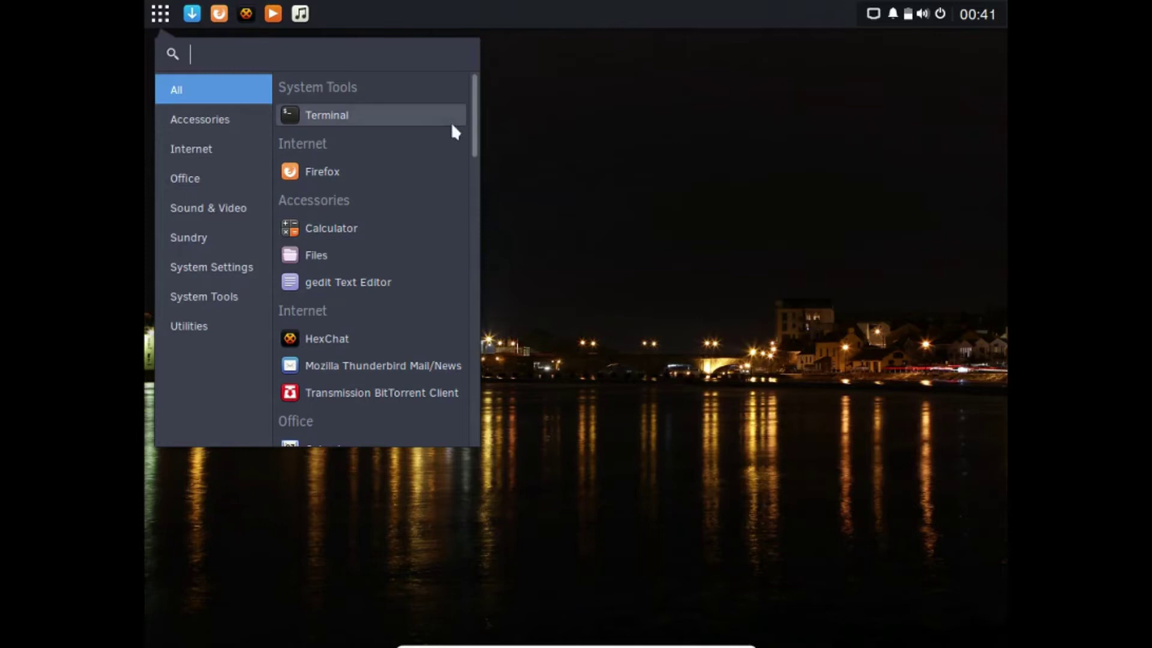
{"action": "left_click_drag", "start_coordinate": [476, 124], "coordinate": [473, 352]}
{"action": "left_click_drag", "start_coordinate": [488, 467], "coordinate": [460, 94]}
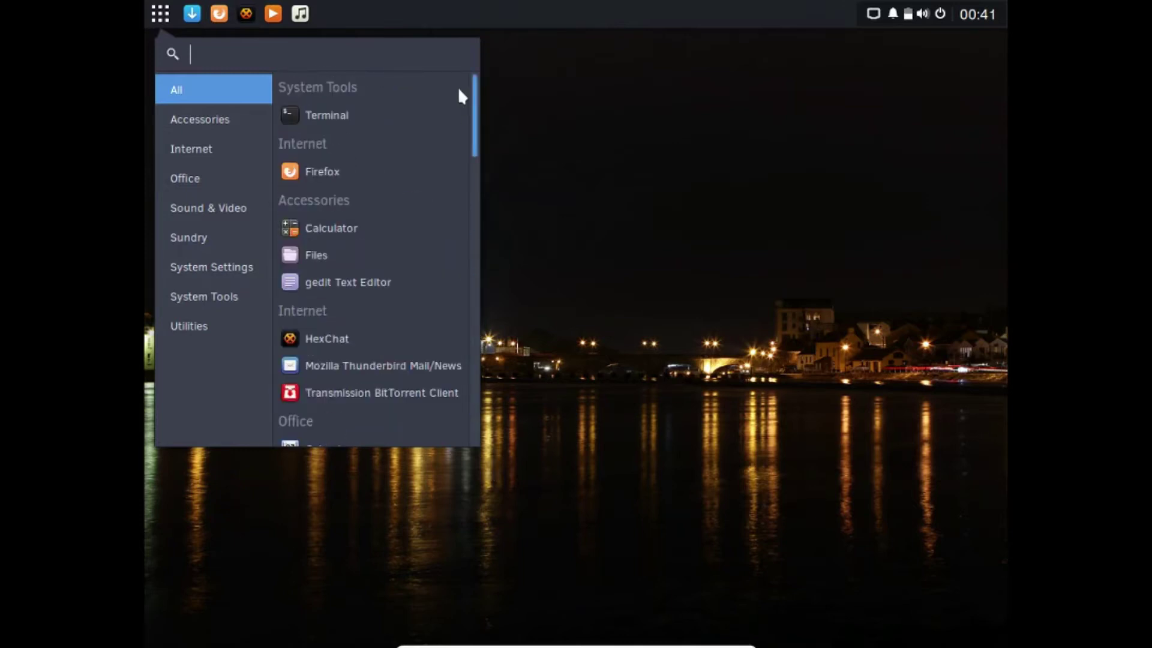
Browse the Accessories, Internet, Office, Sound & Video and System Settings categories, ending on System Tools
{"action": "left_click", "coordinate": [189, 124]}
{"action": "left_click", "coordinate": [203, 143]}
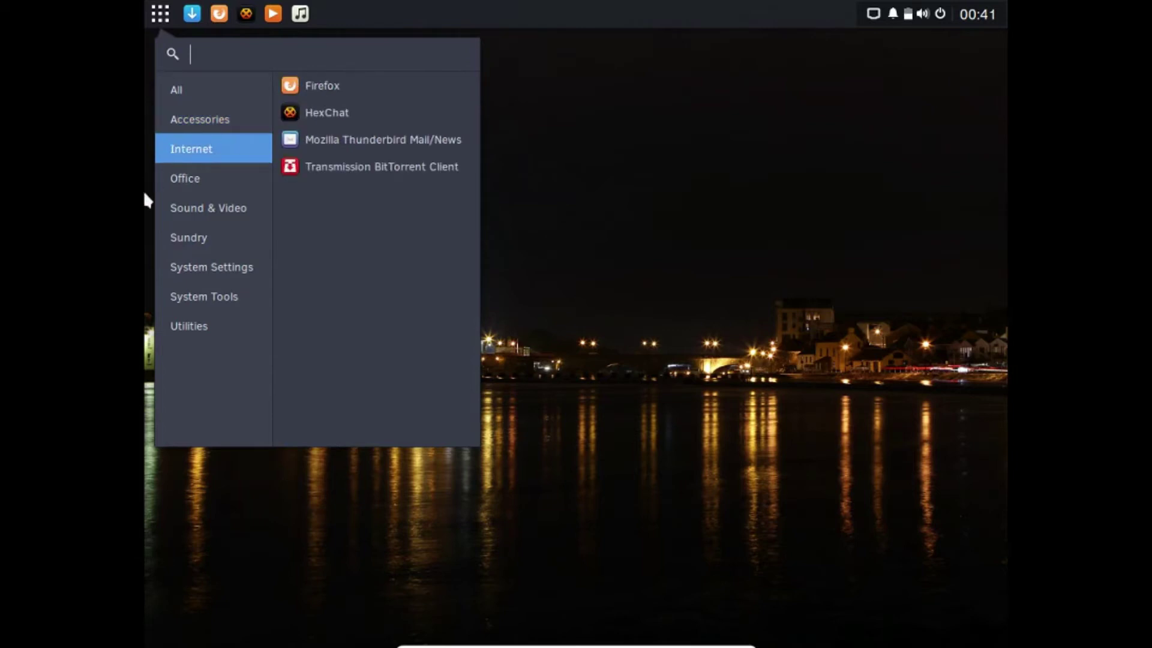
{"action": "left_click", "coordinate": [226, 198]}
{"action": "left_click", "coordinate": [211, 174]}
{"action": "left_click", "coordinate": [228, 213]}
{"action": "left_click", "coordinate": [216, 264]}
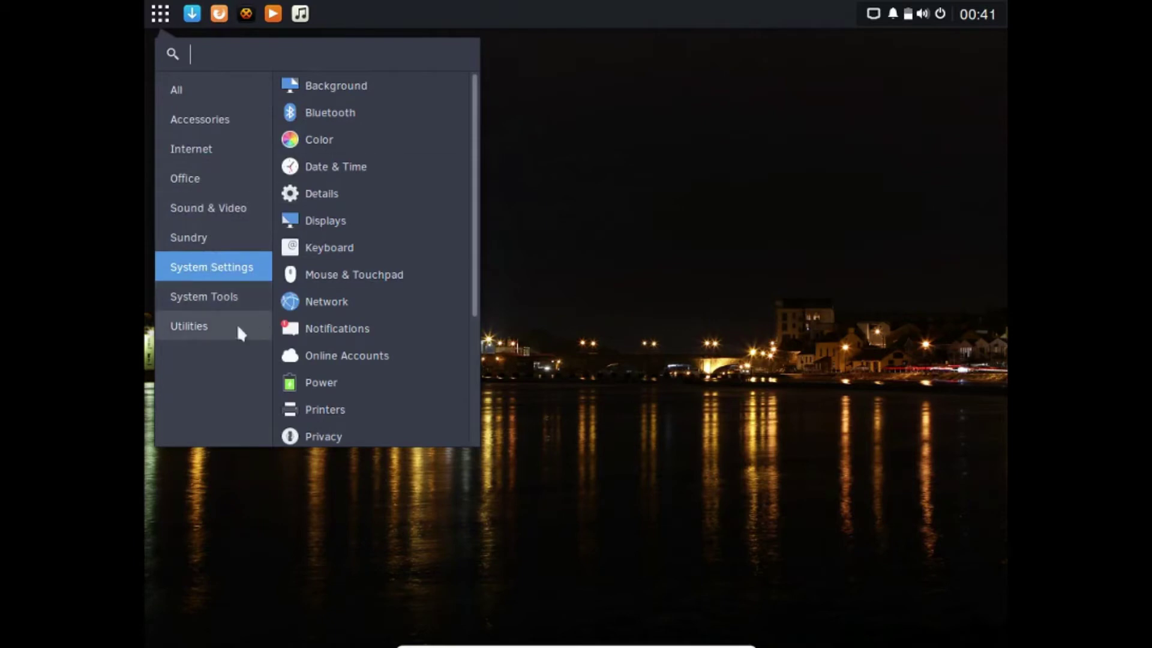
{"action": "left_click", "coordinate": [205, 286]}
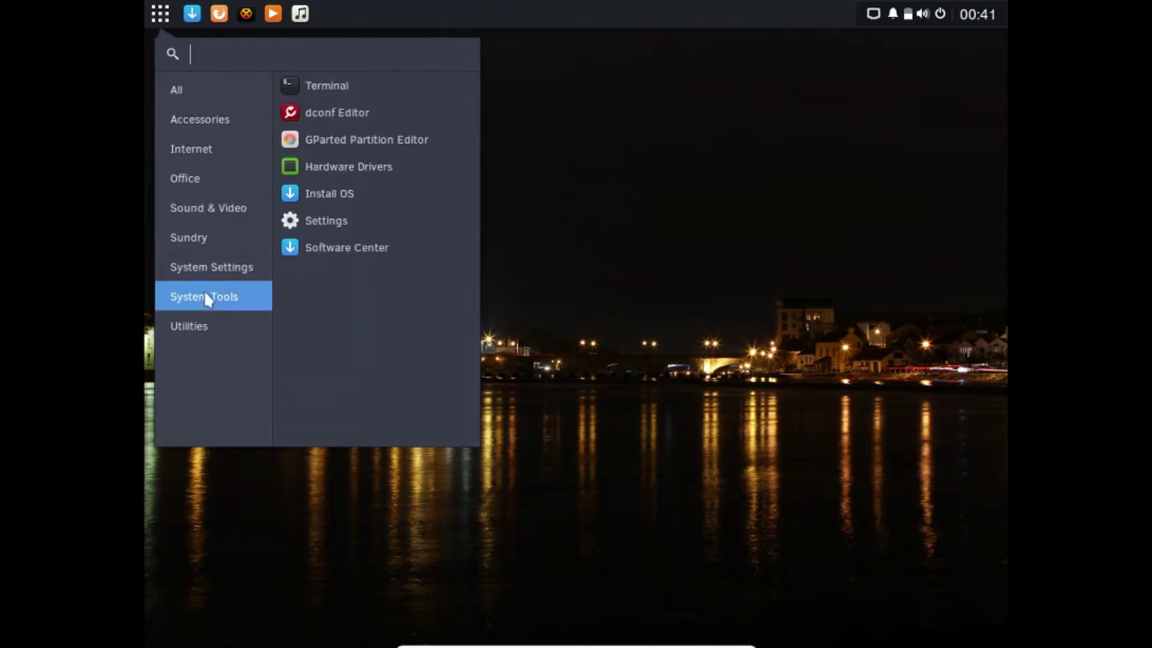
Launch Terminal and run eopkg install firefox, then rerun it with sudo after the root error
{"action": "left_click", "coordinate": [312, 87]}
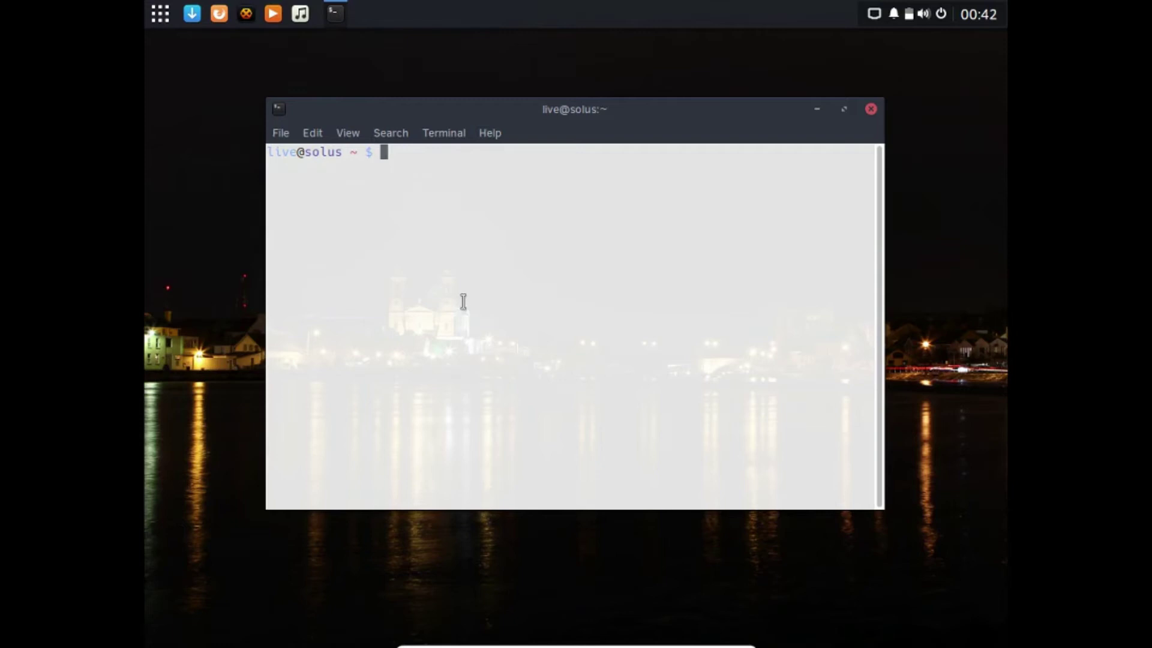
{"action": "type", "text": "eiojg"}
{"action": "key", "text": "BackSpace"}
{"action": "key", "text": "BackSpace"}
{"action": "key", "text": "BackSpace"}
{"action": "key", "text": "BackSpace"}
{"action": "key", "text": "BackSpace"}
{"action": "type", "text": "eopkg inst"}
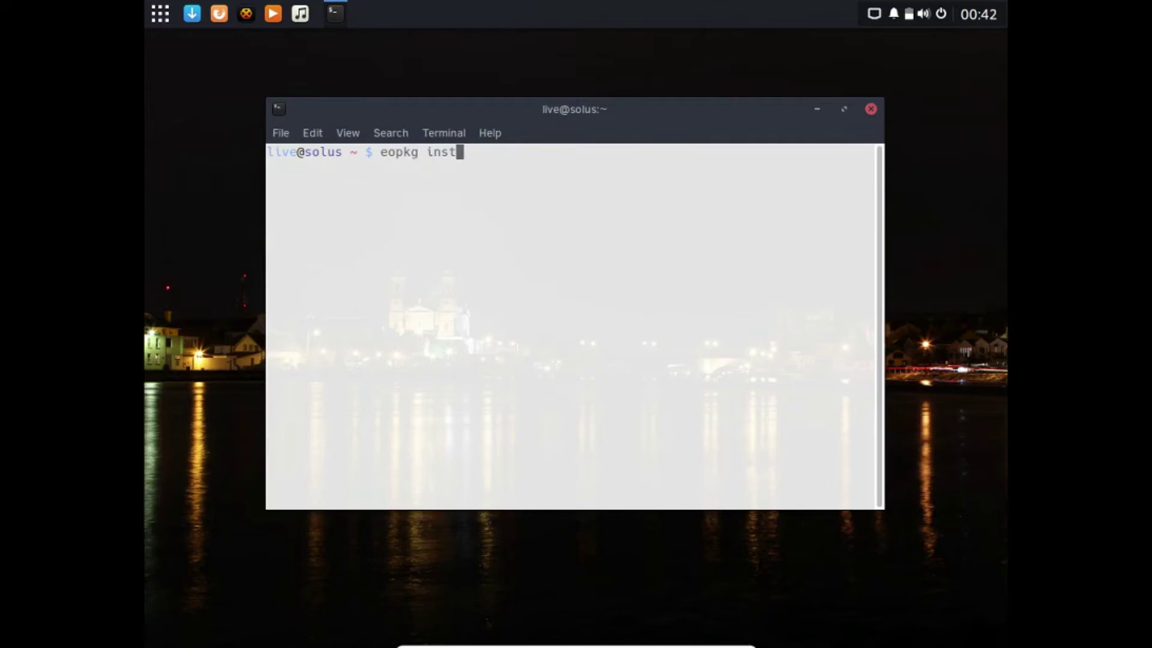
{"action": "type", "text": "all firefox"}
{"action": "key", "text": "Return"}
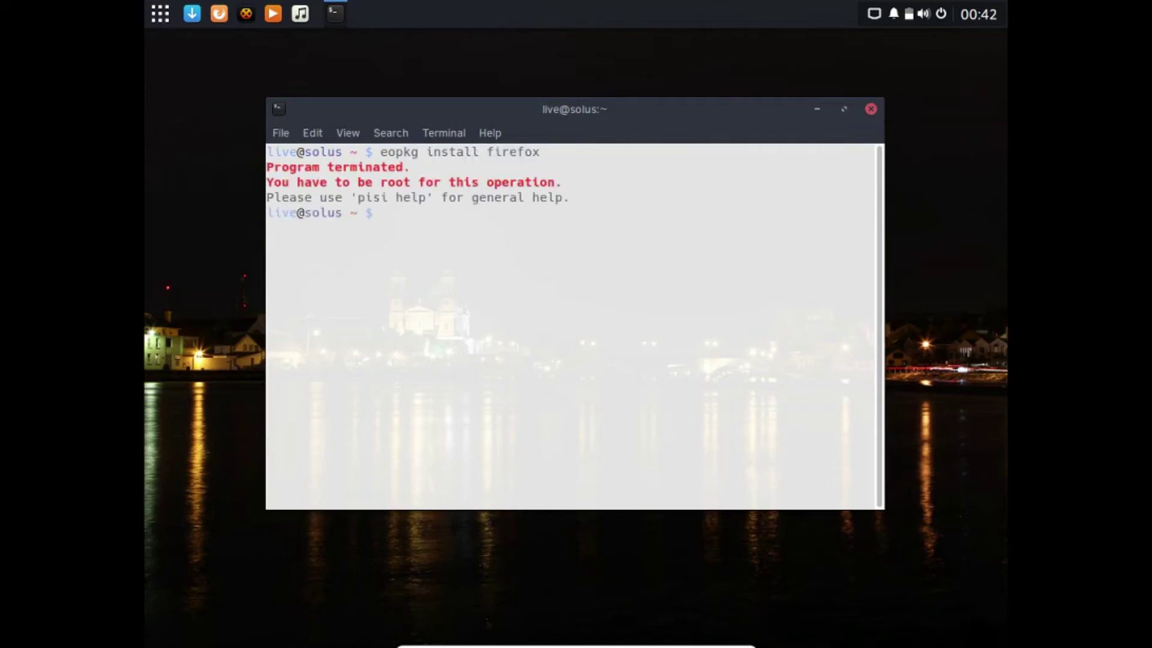
{"action": "type", "text": "sudo eopkg install firefox"}
{"action": "key", "text": "Return"}
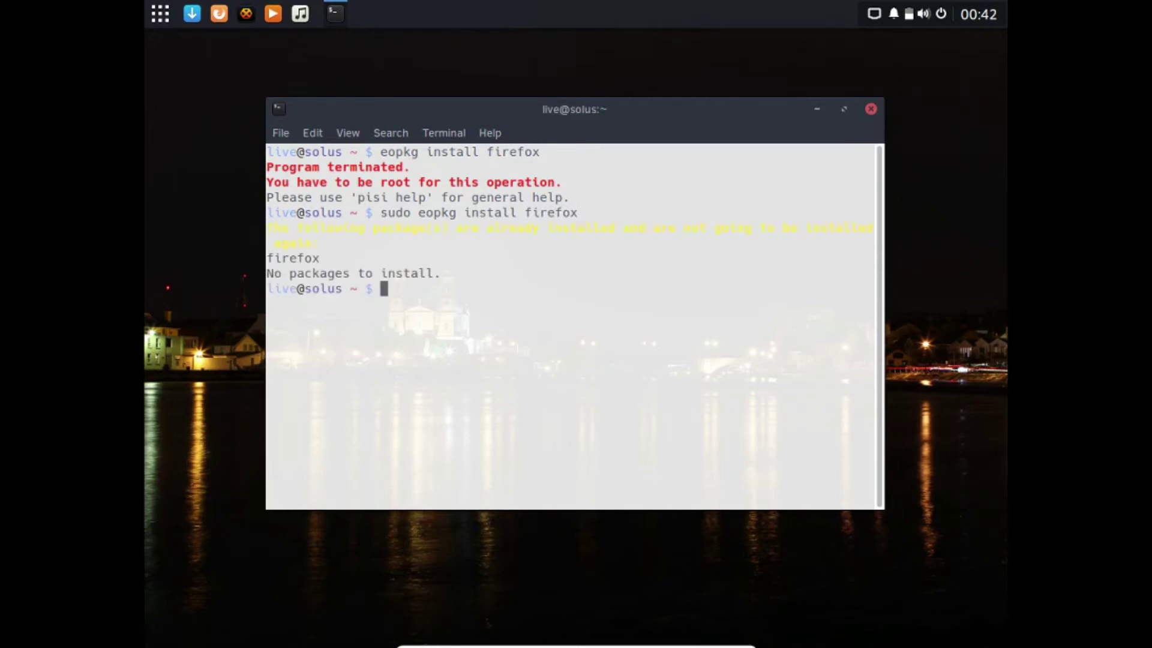
Clear the terminal and refresh the repositories with sudo eopkg update-repo
{"action": "type", "text": "clear"}
{"action": "key", "text": "Return"}
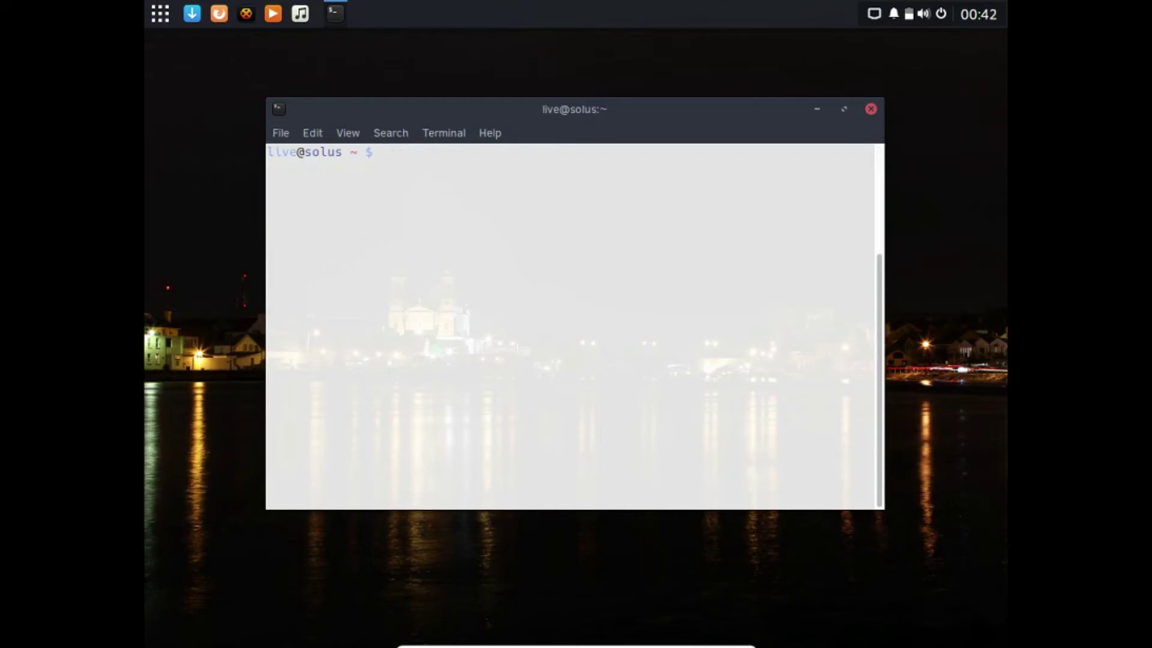
{"action": "type", "text": "o"}
{"action": "key", "text": "BackSpace"}
{"action": "type", "text": "s"}
{"action": "key", "text": "BackSpace"}
{"action": "type", "text": "sudo"}
{"action": "key", "text": "BackSpace"}
{"action": "key", "text": "BackSpace"}
{"action": "key", "text": "BackSpace"}
{"action": "key", "text": "BackSpace"}
{"action": "key", "text": "BackSpace"}
{"action": "type", "text": "sudo eopkg update-repo"}
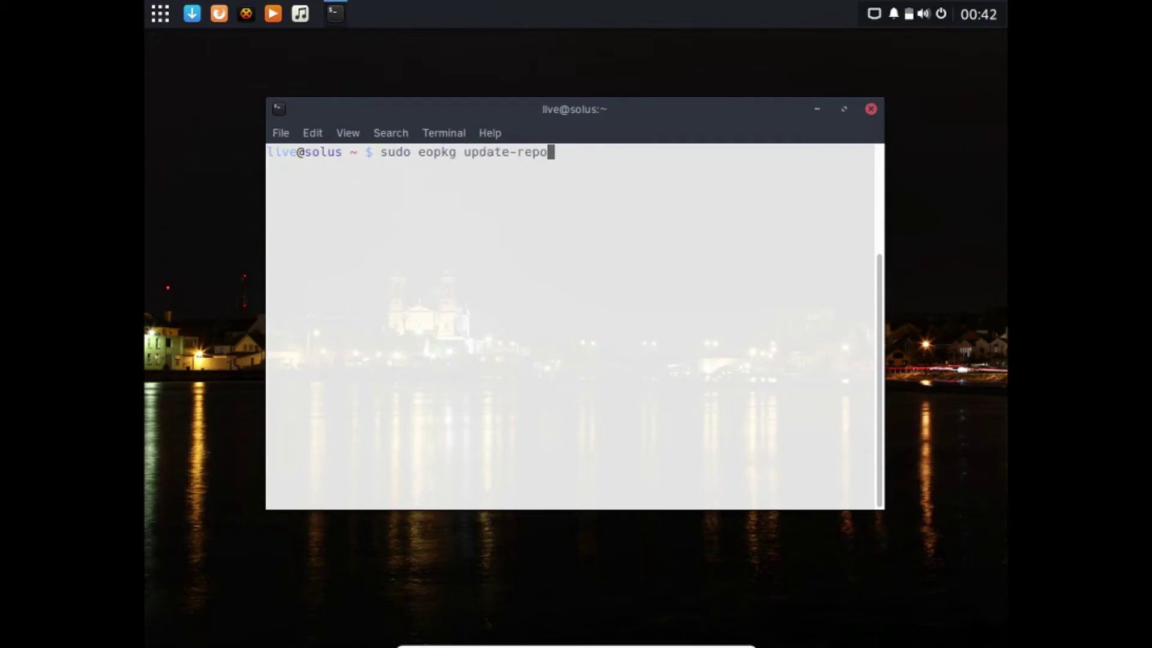
{"action": "key", "text": "Return"}
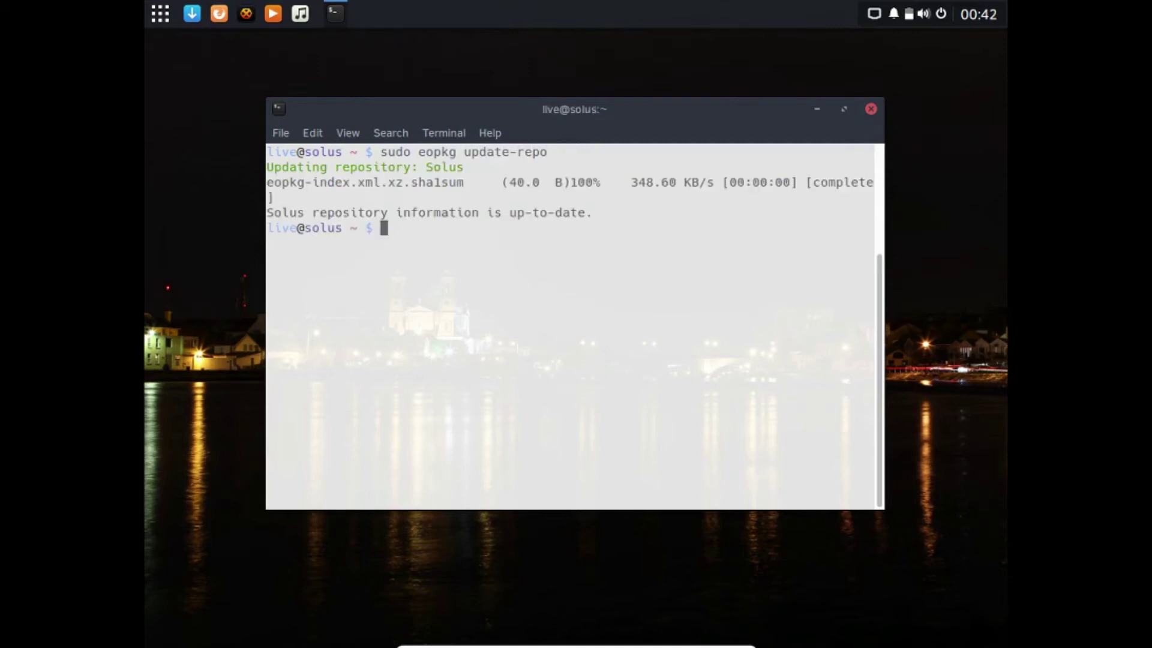
Run sudo eopkg upgrade and decline the offered 42.23 MB upgrade
{"action": "type", "text": "sudo"}
{"action": "type", "text": "eopkg "}
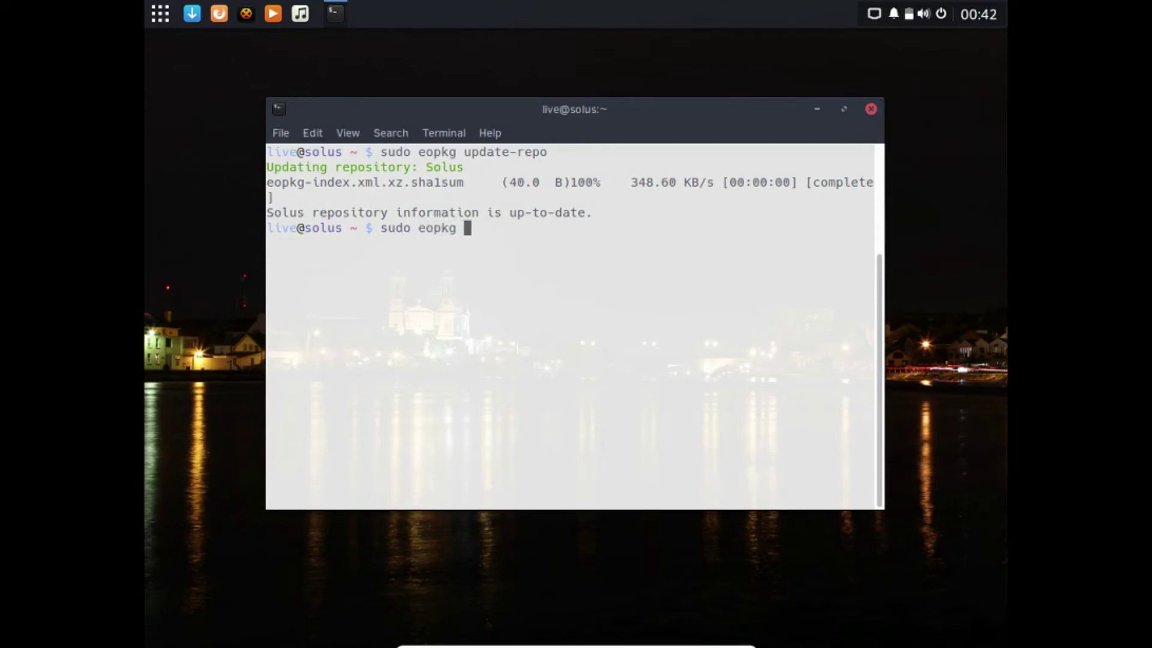
{"action": "type", "text": "upgrage"}
{"action": "key", "text": "BackSpace"}
{"action": "key", "text": "BackSpace"}
{"action": "type", "text": "de"}
{"action": "key", "text": "Return"}
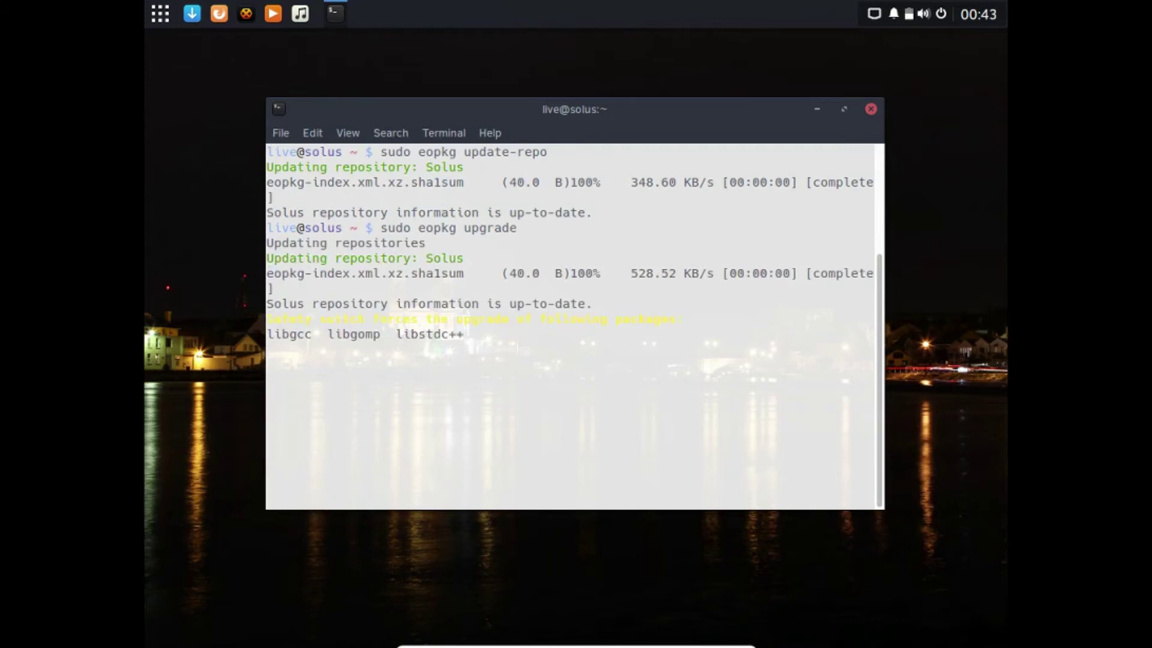
{"action": "type", "text": "no"}
{"action": "key", "text": "Return"}
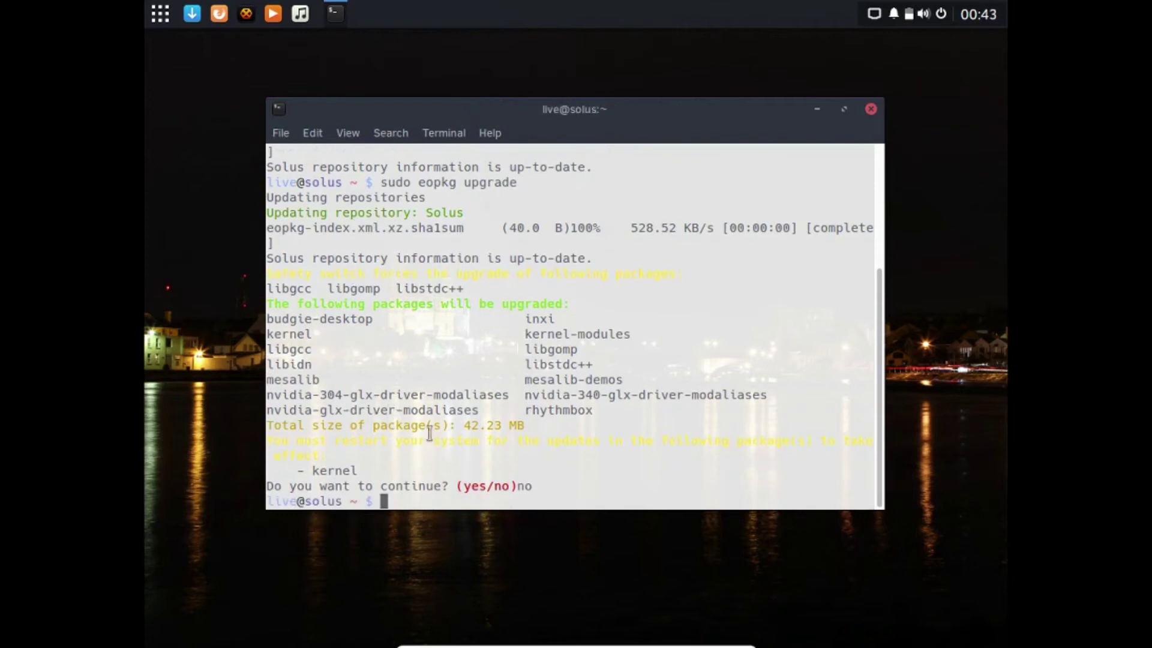
Clear the screen and list installed packages with eopkg list-installed, stopping it with Ctrl+C
{"action": "type", "text": "clear"}
{"action": "key", "text": "Return"}
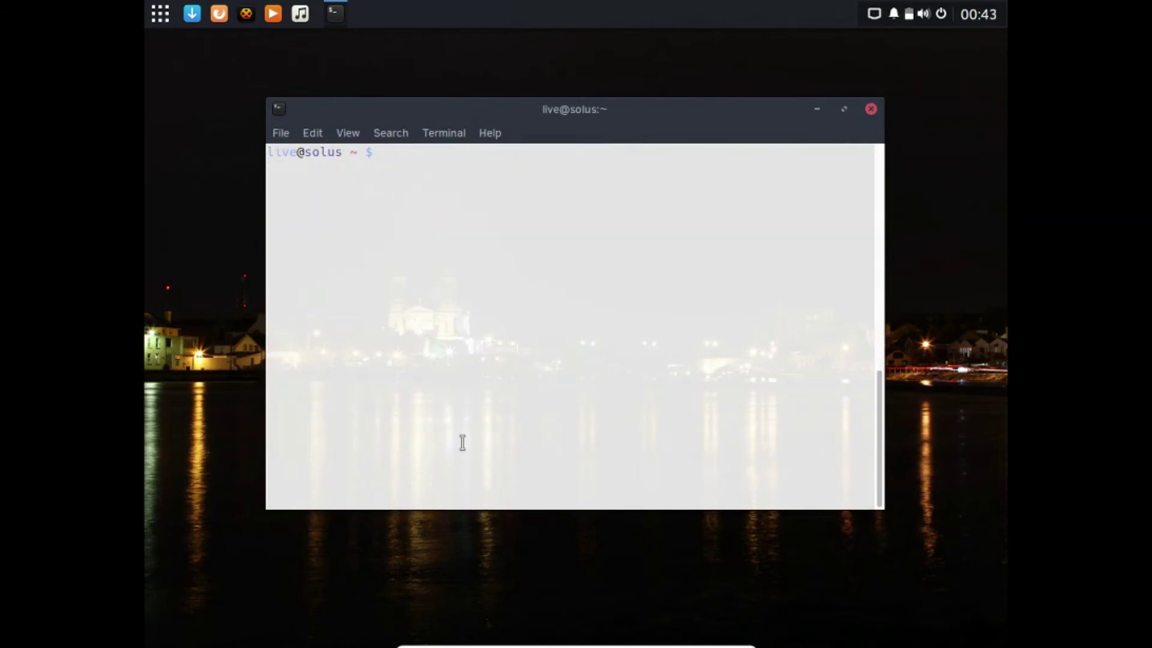
{"action": "type", "text": "eopkg list-inst"}
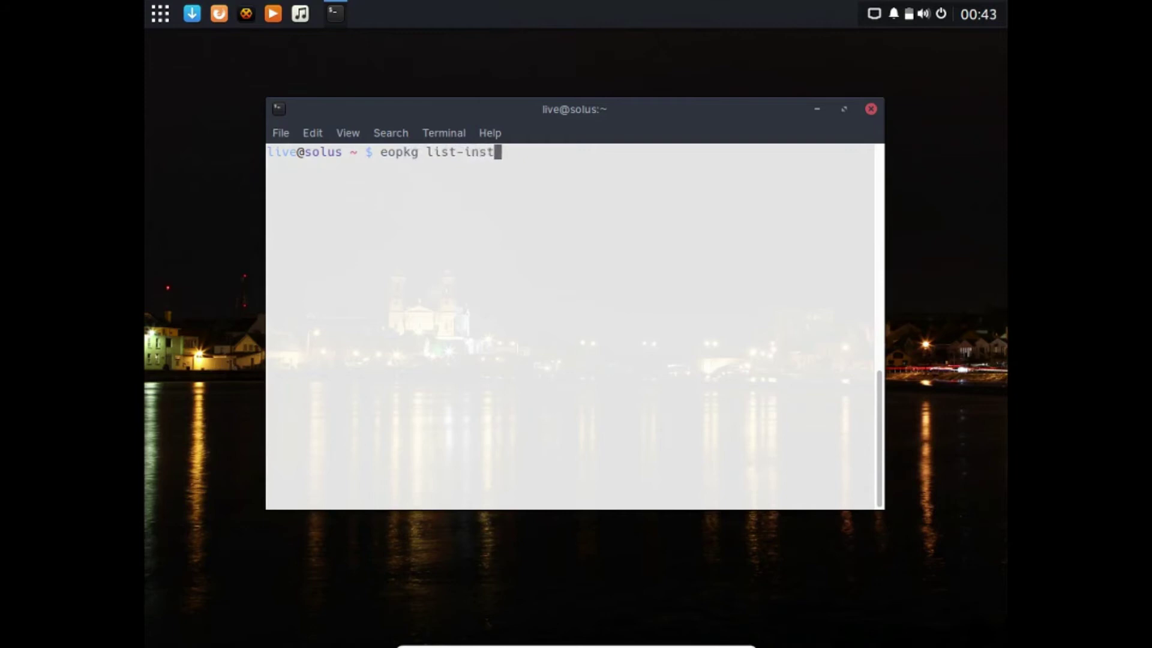
{"action": "type", "text": "alled"}
{"action": "key", "text": "Return"}
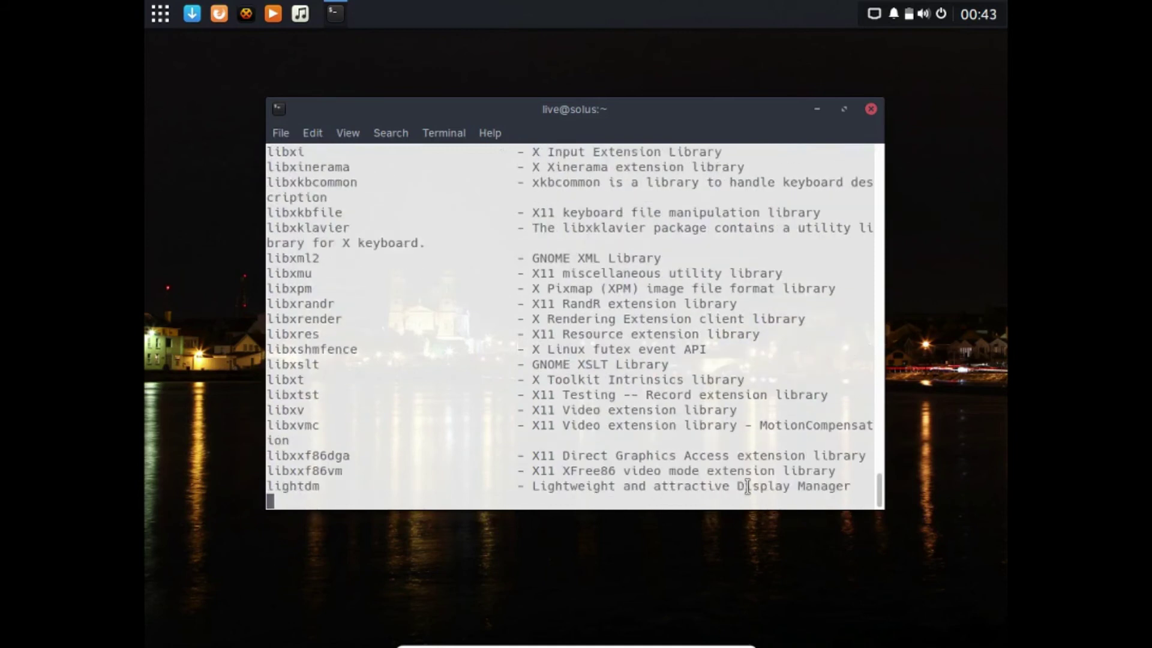
{"action": "key", "text": "ctrl+c"}
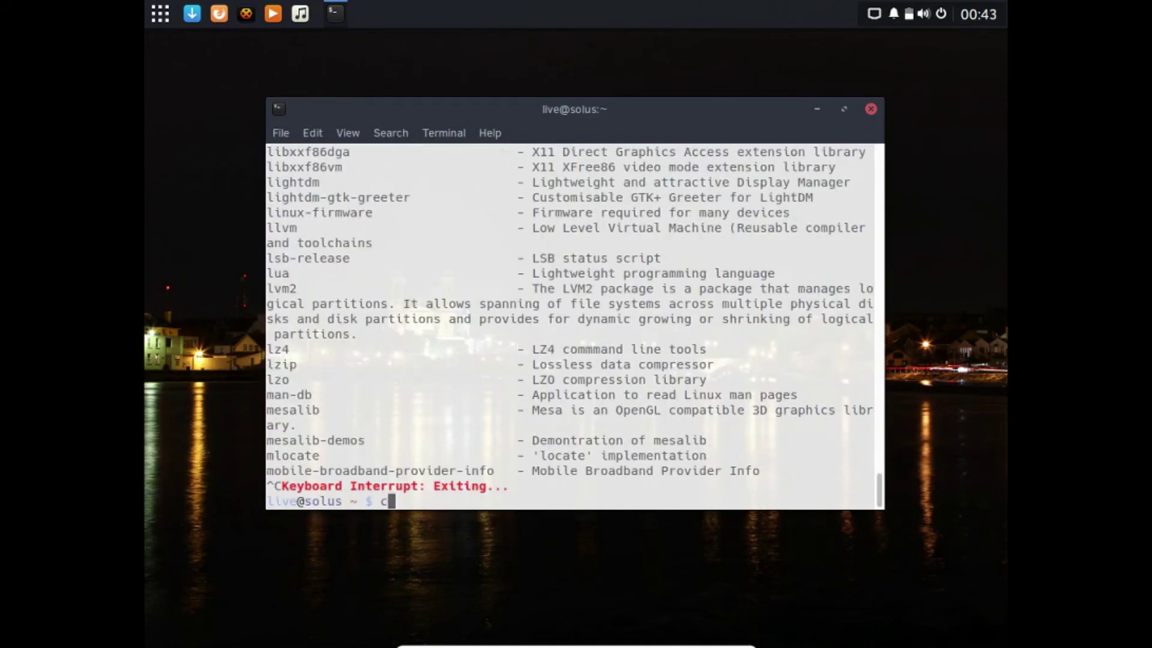
Clear and exit the terminal, then show the System Tools category in the apps menu
{"action": "type", "text": "clear"}
{"action": "key", "text": "Return"}
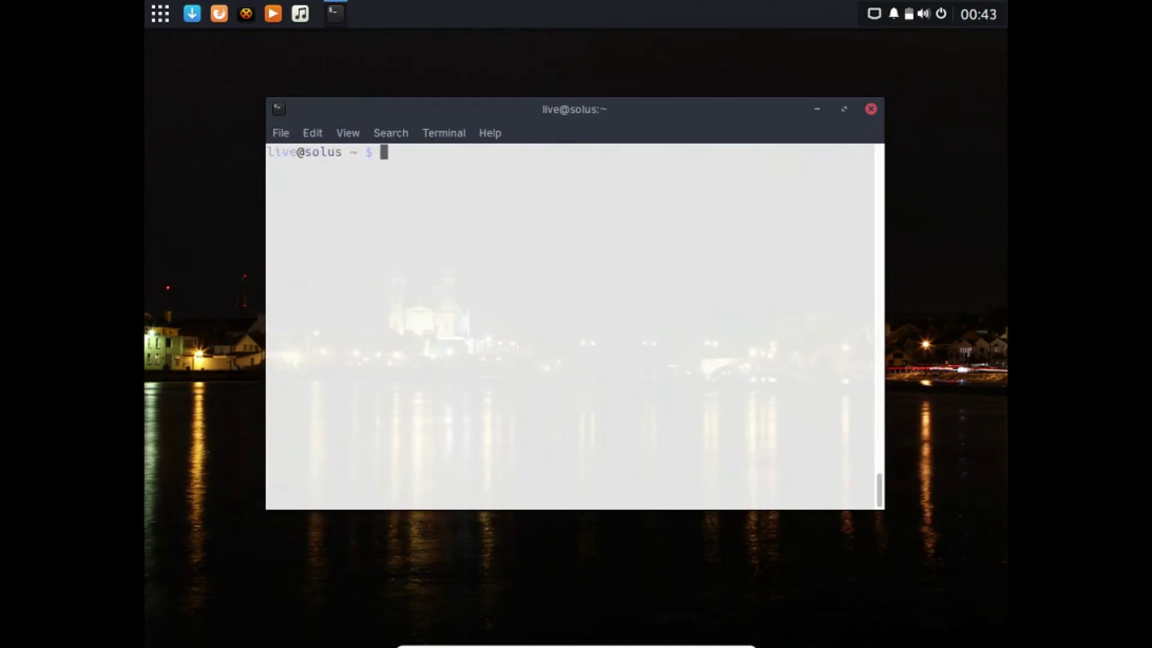
{"action": "type", "text": "exit"}
{"action": "key", "text": "Return"}
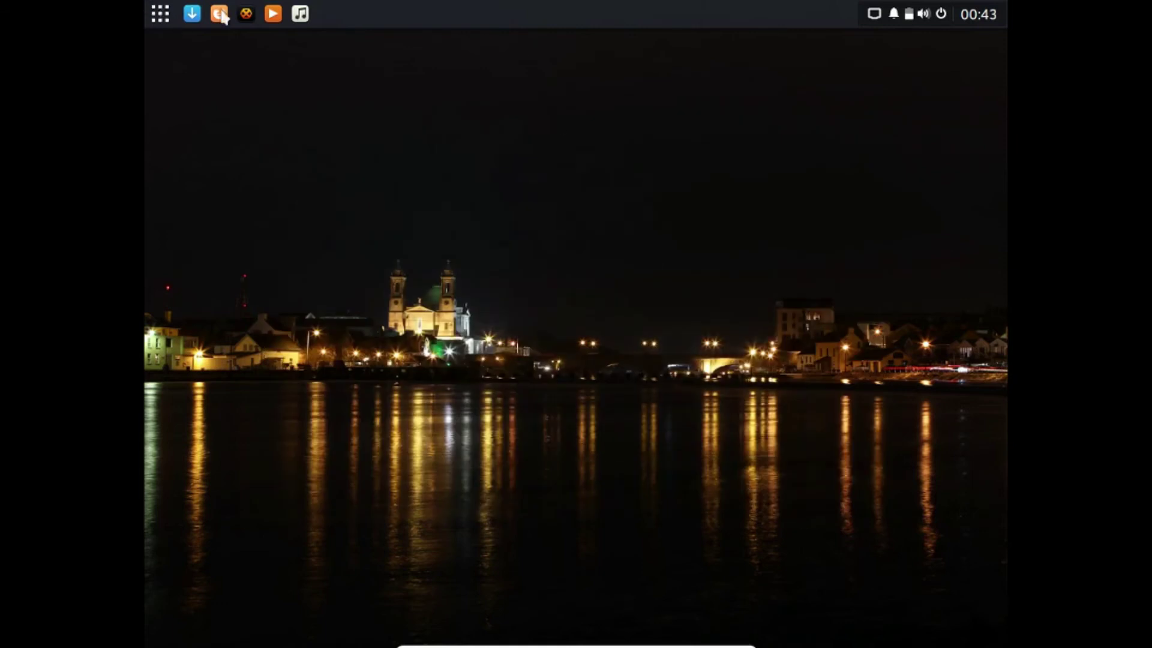
{"action": "left_click", "coordinate": [160, 13]}
{"action": "left_click", "coordinate": [203, 286]}
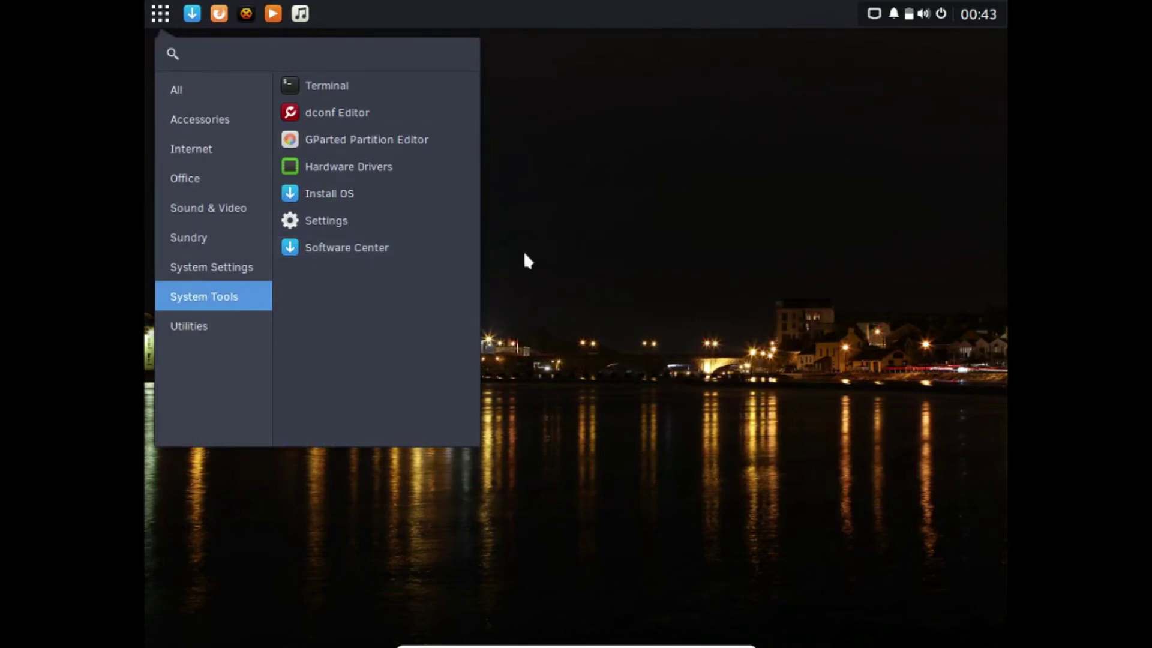
Launch Software Center and view its Updates, Installed and Third Party pages
{"action": "left_click", "coordinate": [357, 250]}
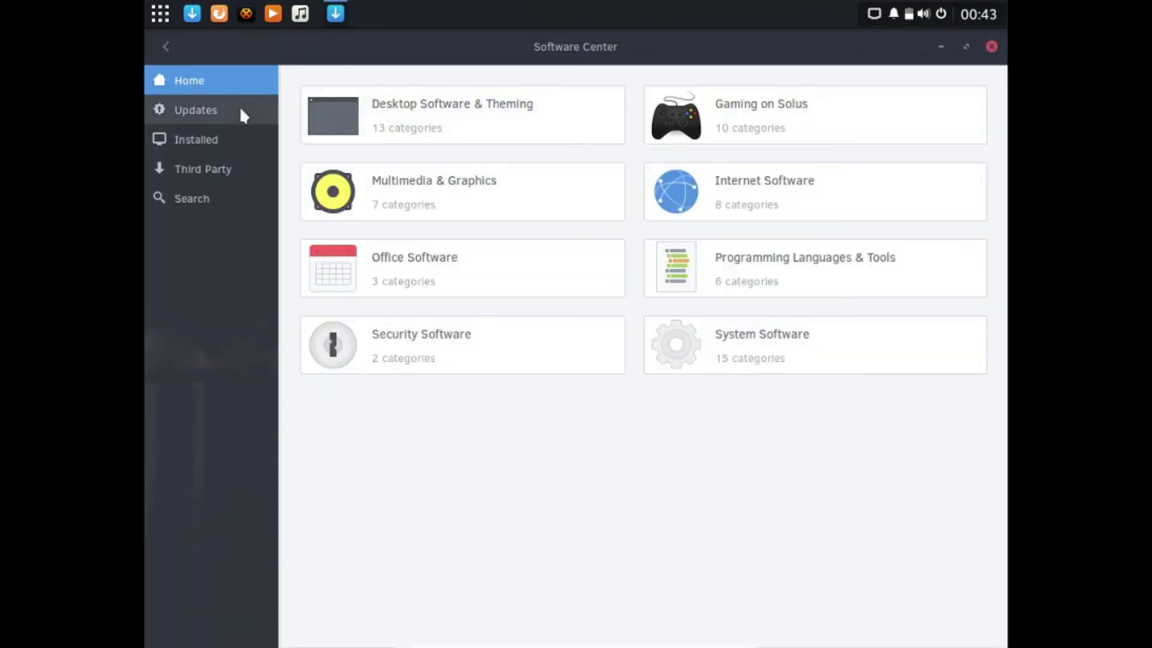
{"action": "left_click", "coordinate": [241, 112]}
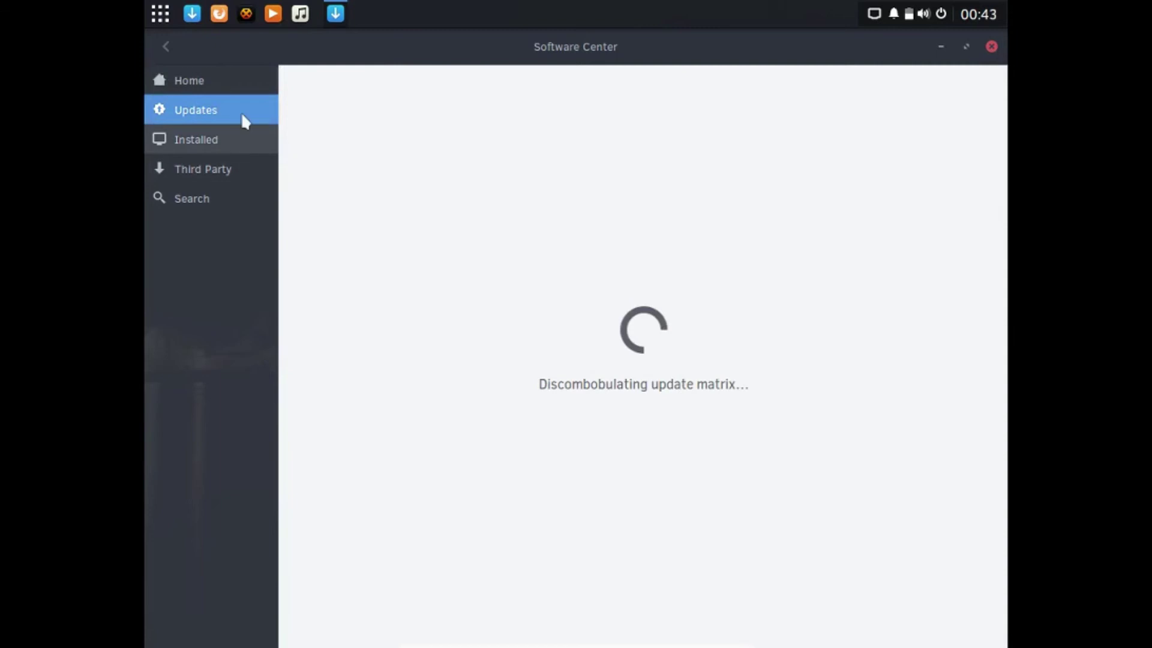
{"action": "left_click", "coordinate": [232, 147]}
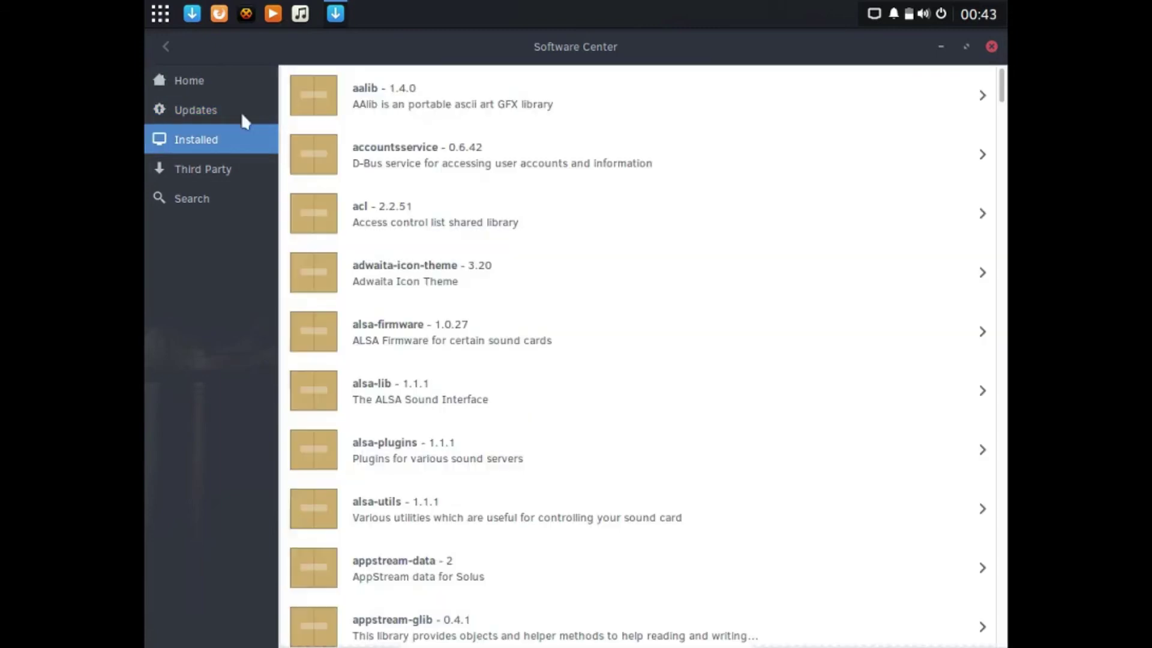
{"action": "left_click", "coordinate": [205, 169]}
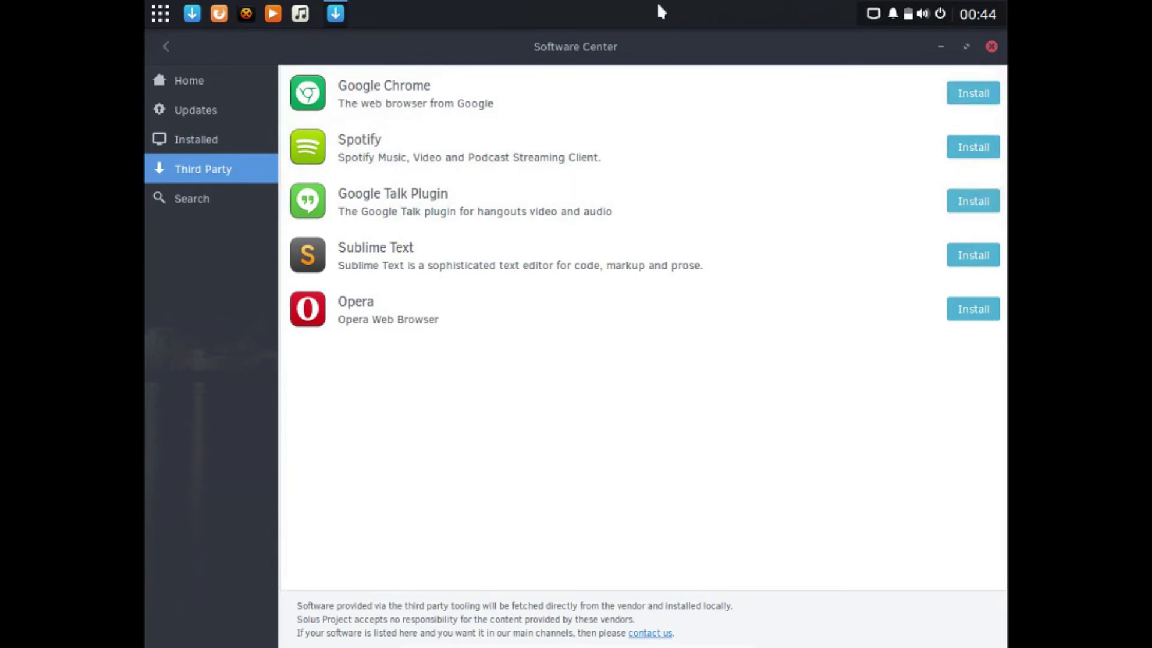
Search the Software Center for 'fire'
{"action": "left_click", "coordinate": [183, 200]}
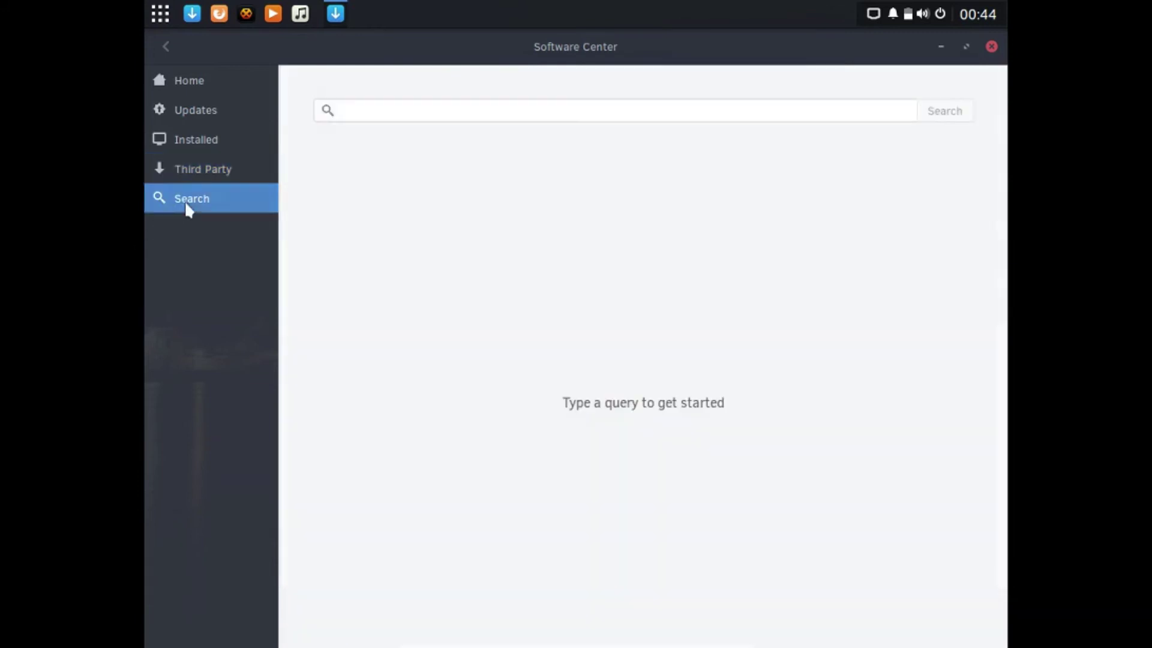
{"action": "type", "text": "firefox"}
{"action": "key", "text": "Return"}
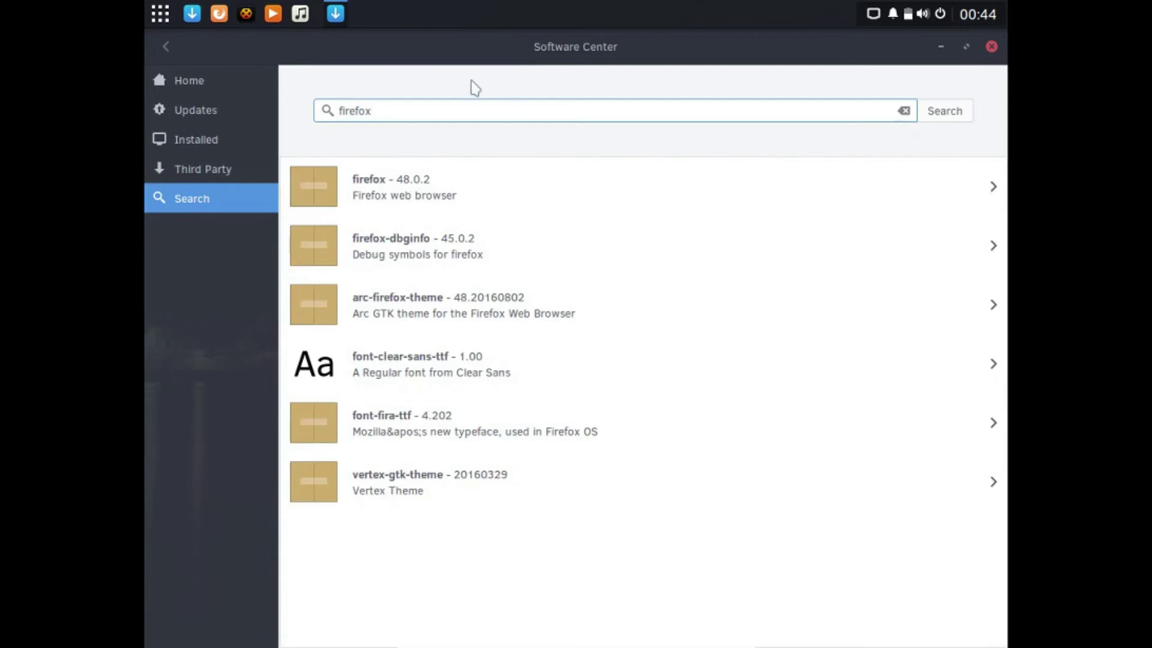
Browse Gaming on Solus, viewing Card Games and the Main games collection, then return to the categories
{"action": "left_click", "coordinate": [238, 84]}
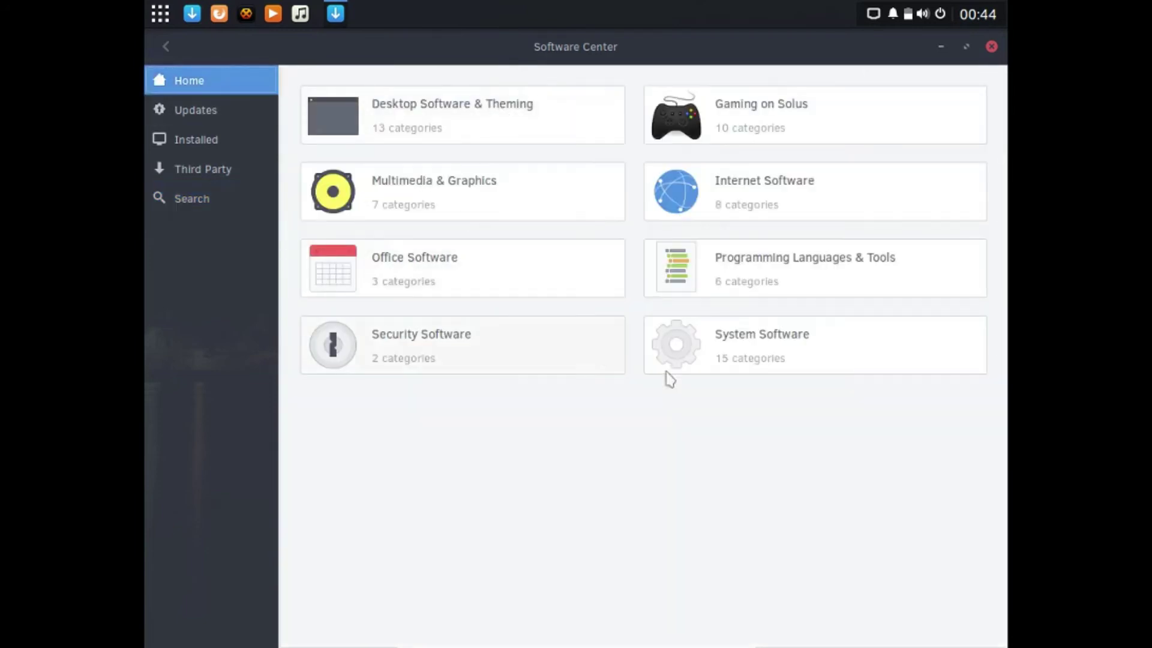
{"action": "left_click", "coordinate": [750, 107]}
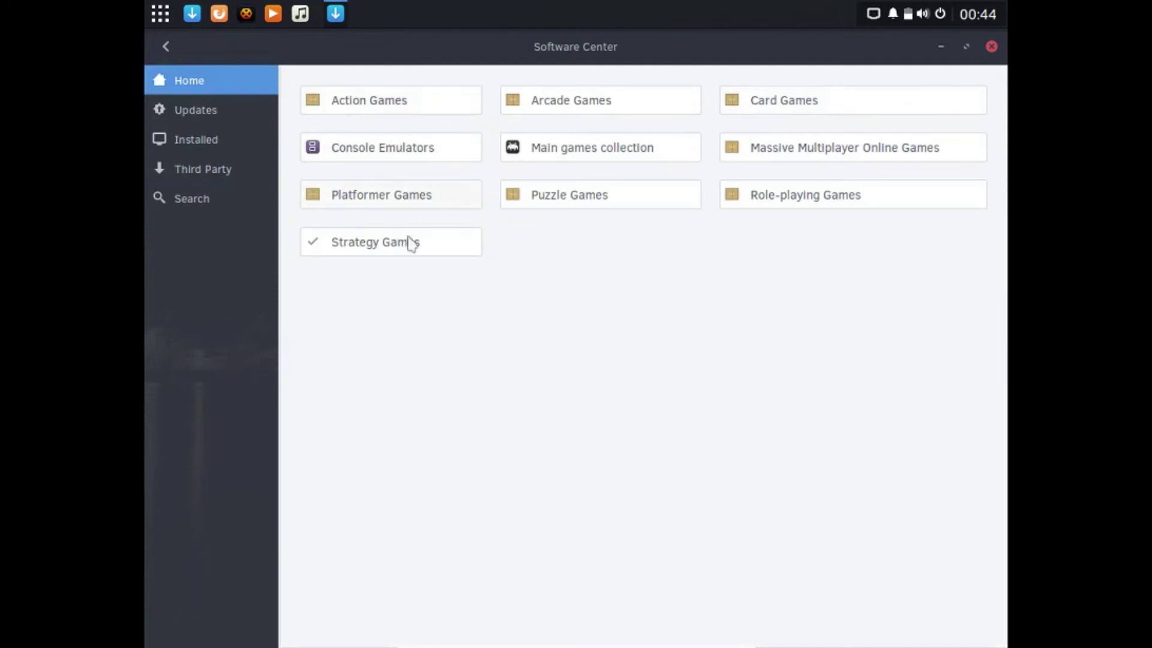
{"action": "left_click", "coordinate": [774, 101]}
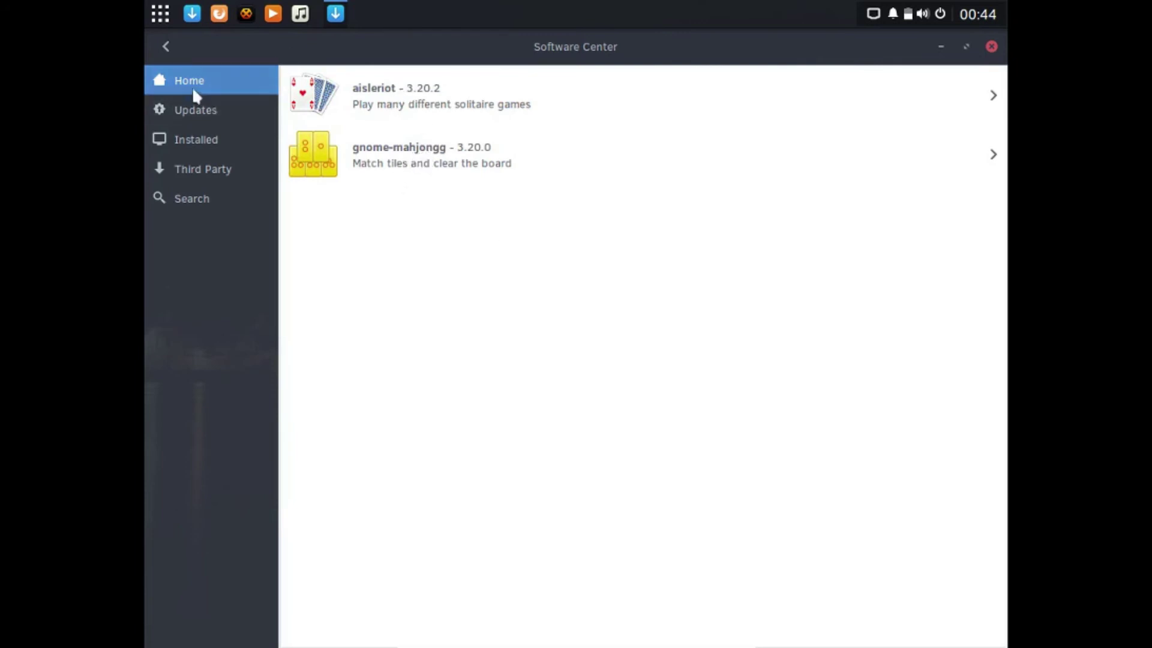
{"action": "left_click", "coordinate": [168, 46]}
{"action": "left_click", "coordinate": [575, 151]}
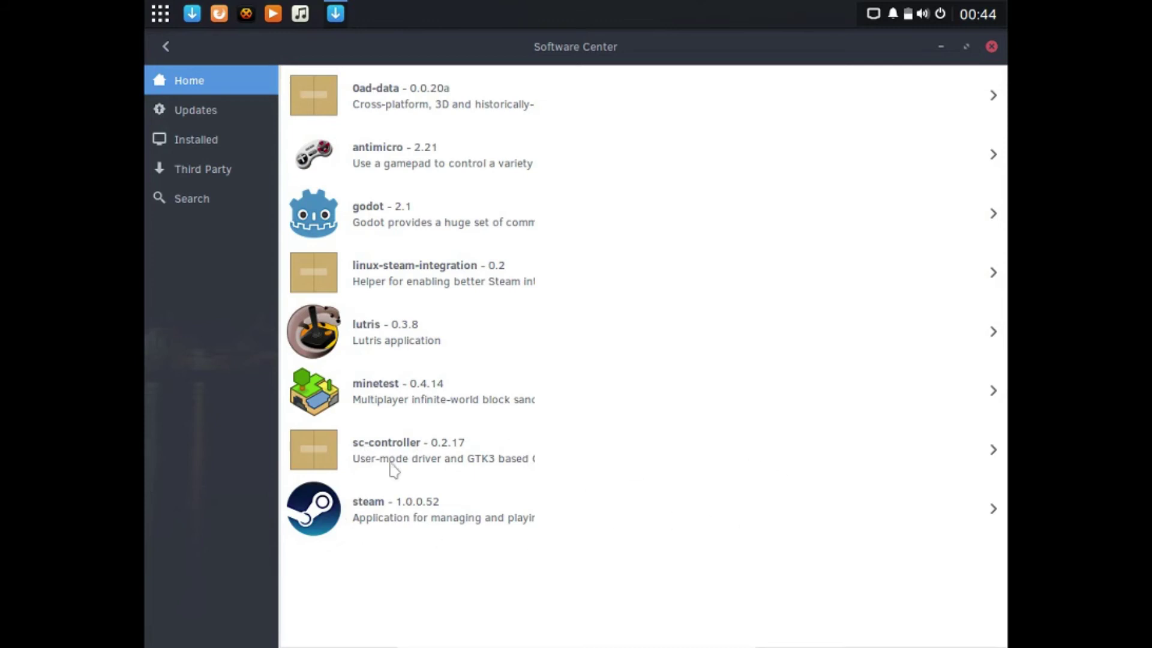
{"action": "left_click", "coordinate": [163, 46]}
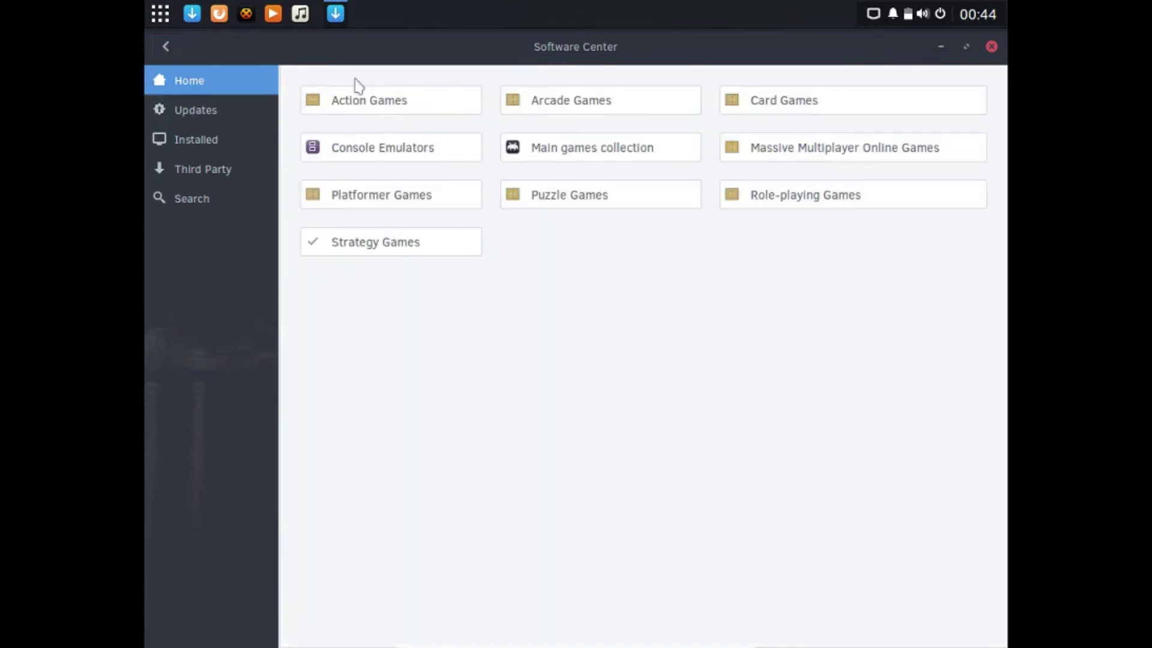
Close Software Center, then scroll through the application menu and dismiss it
{"action": "left_click", "coordinate": [990, 46]}
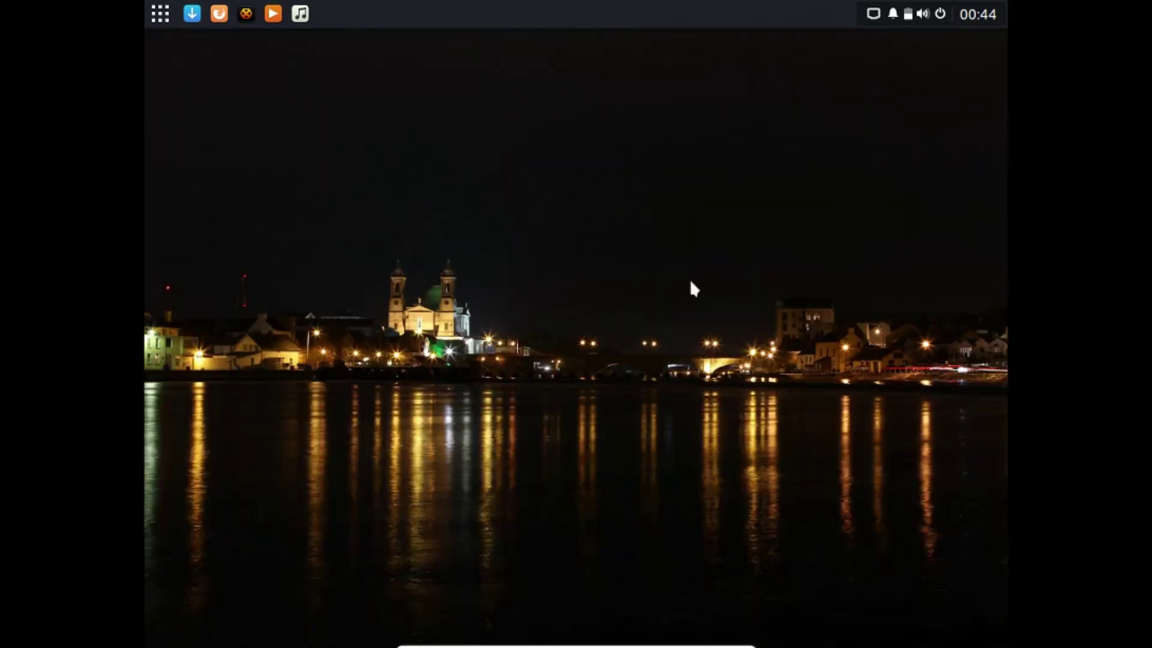
{"action": "left_click", "coordinate": [160, 14]}
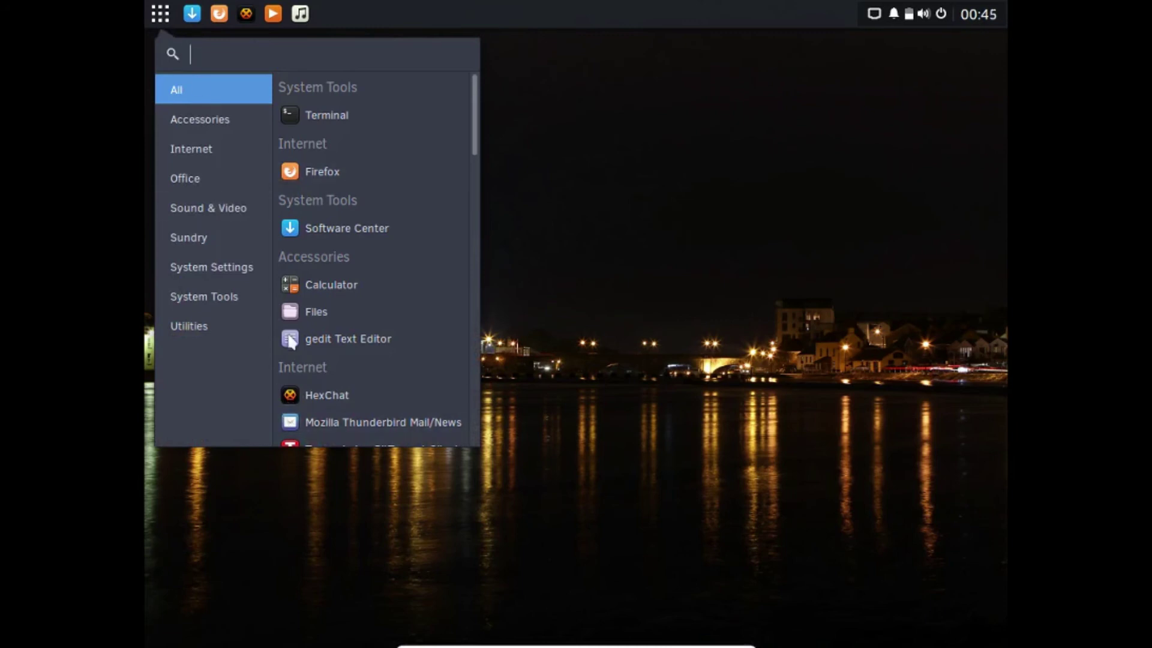
{"action": "left_click_drag", "start_coordinate": [474, 116], "coordinate": [475, 358]}
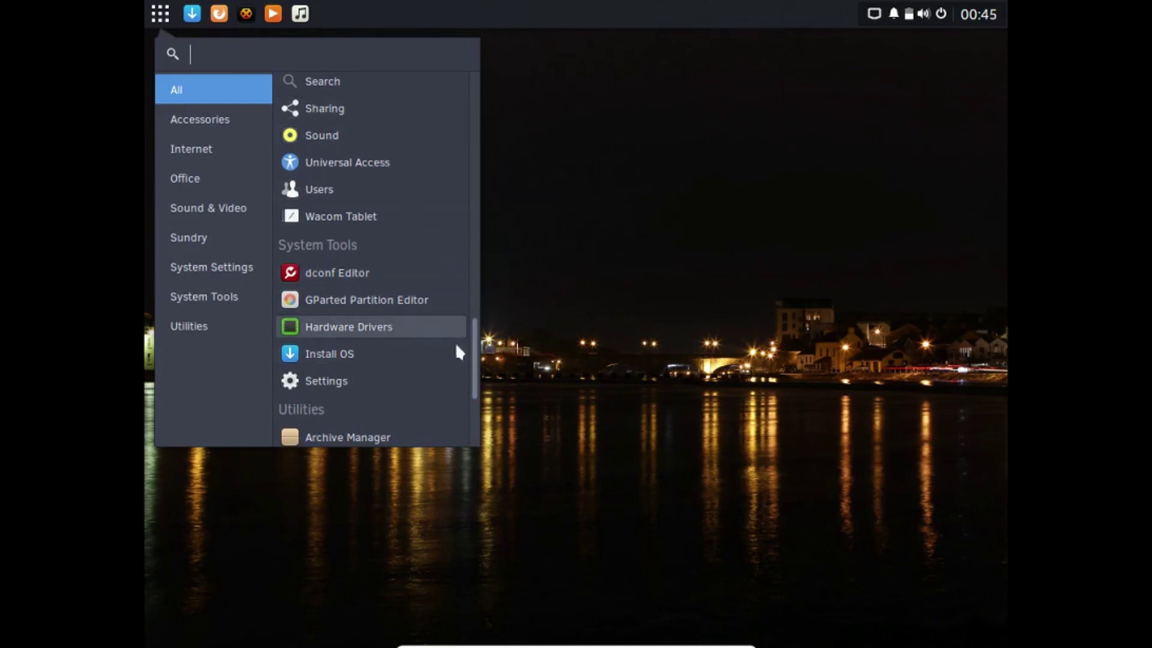
{"action": "left_click_drag", "start_coordinate": [476, 373], "coordinate": [480, 447]}
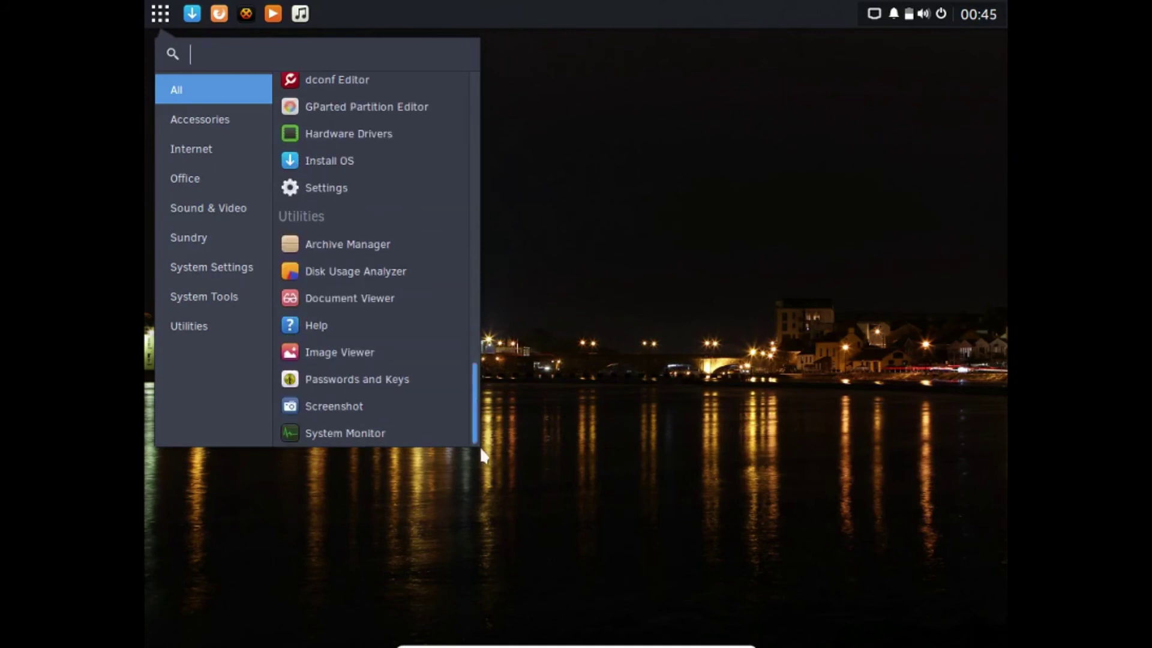
{"action": "left_click", "coordinate": [356, 295]}
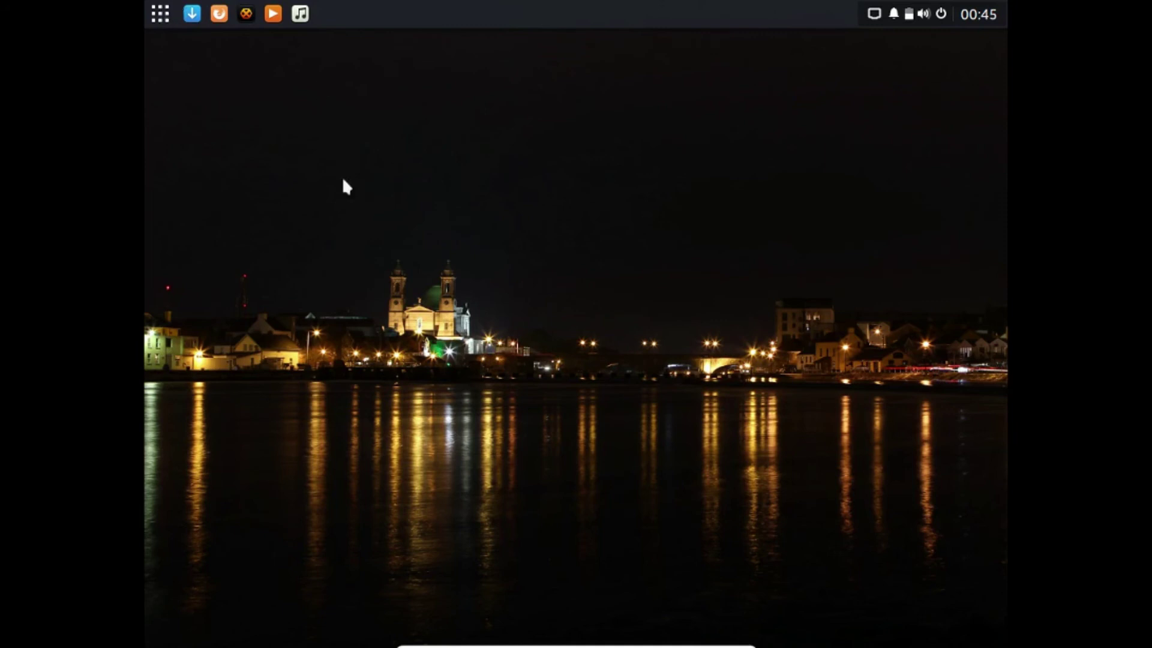
Launch Install OS from the application menu
{"action": "left_click", "coordinate": [173, 7]}
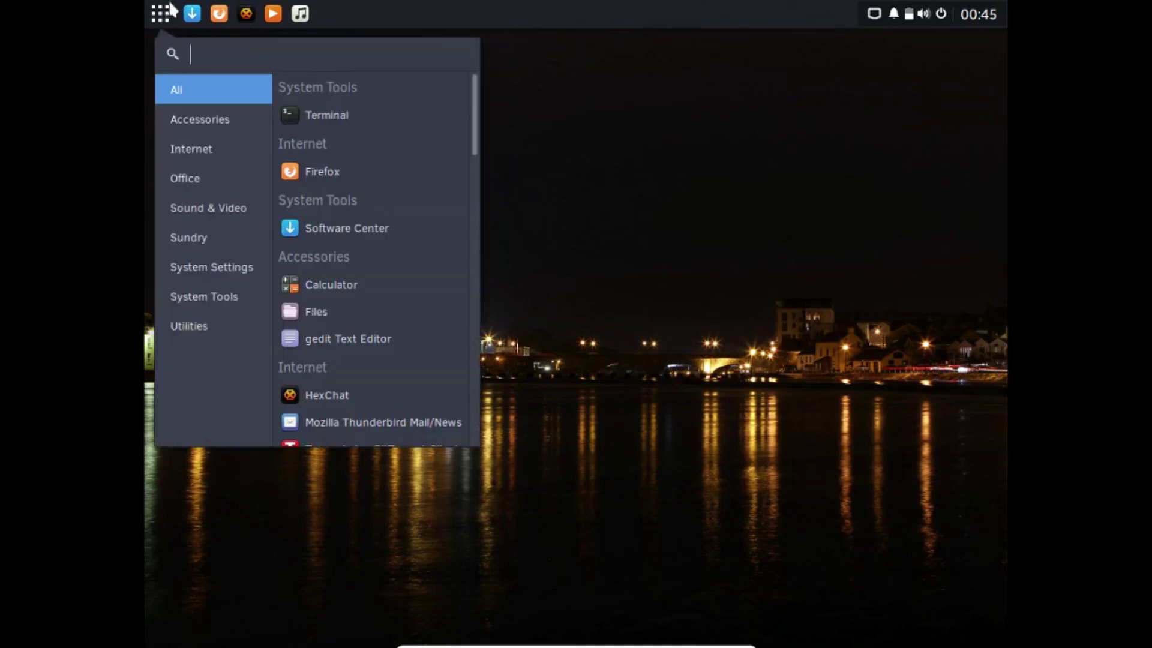
{"action": "left_click_drag", "start_coordinate": [478, 127], "coordinate": [489, 413]}
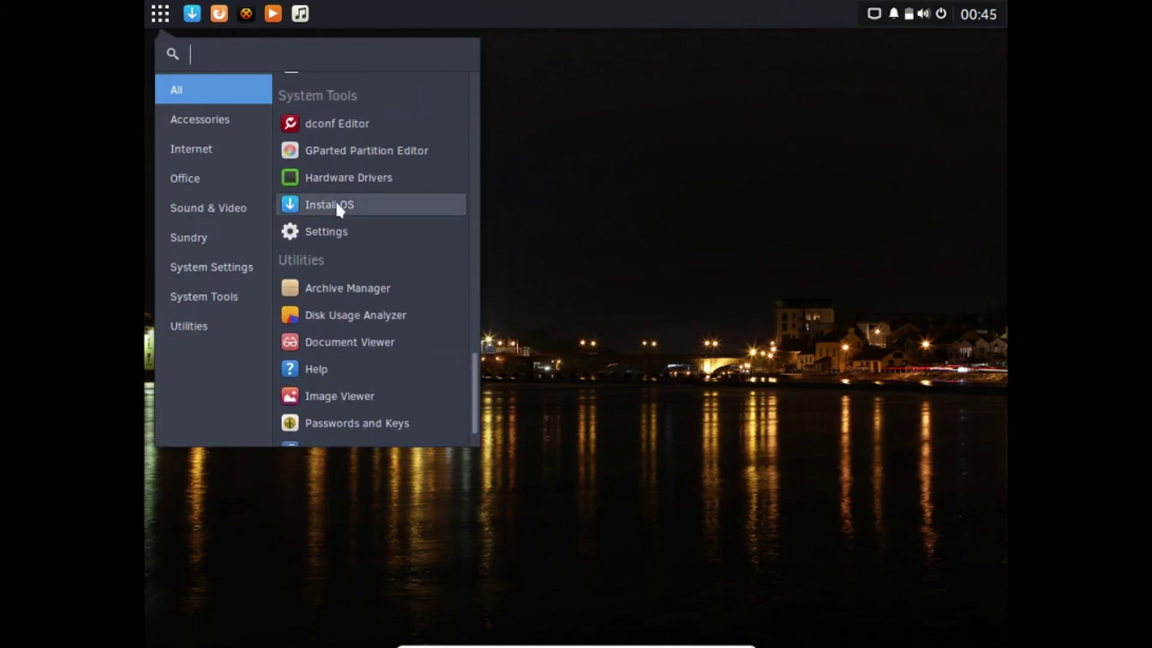
{"action": "left_click", "coordinate": [337, 203]}
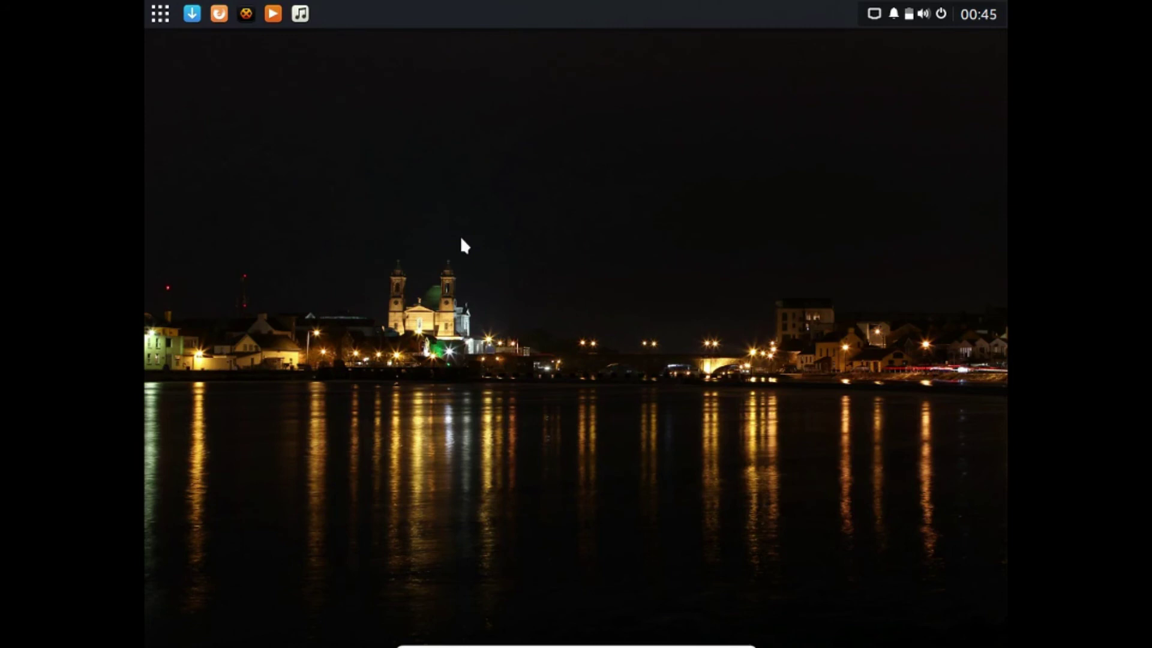
Choose to install Solus to disk and accept English (United States) as the language
{"action": "left_click", "coordinate": [193, 22]}
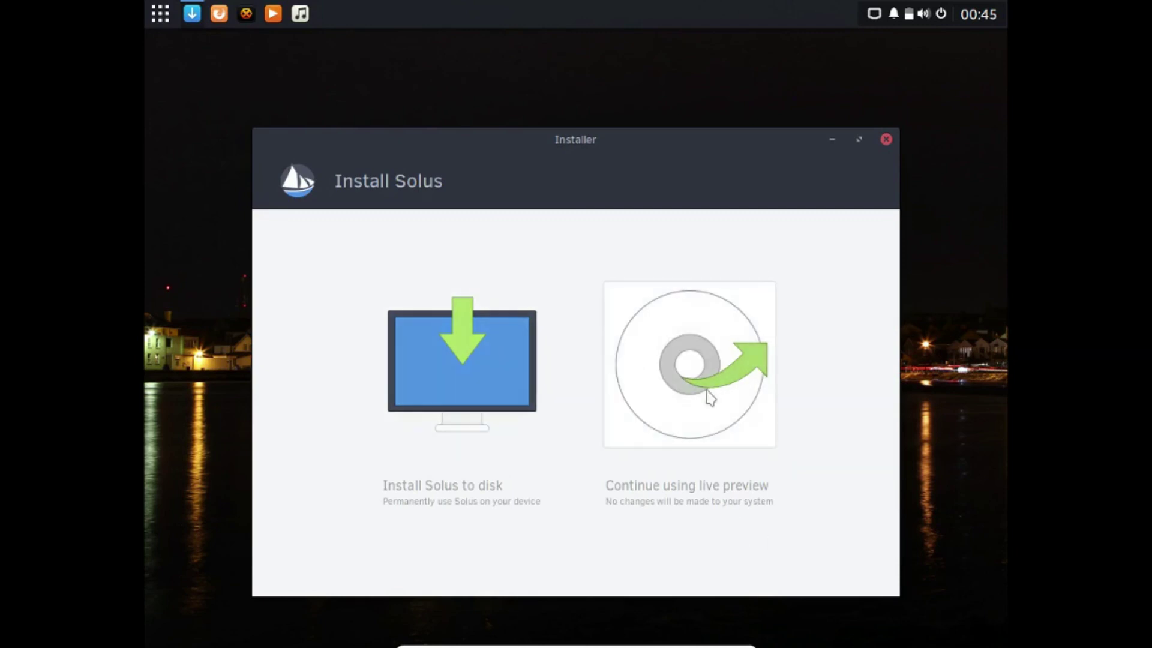
{"action": "left_click", "coordinate": [423, 343]}
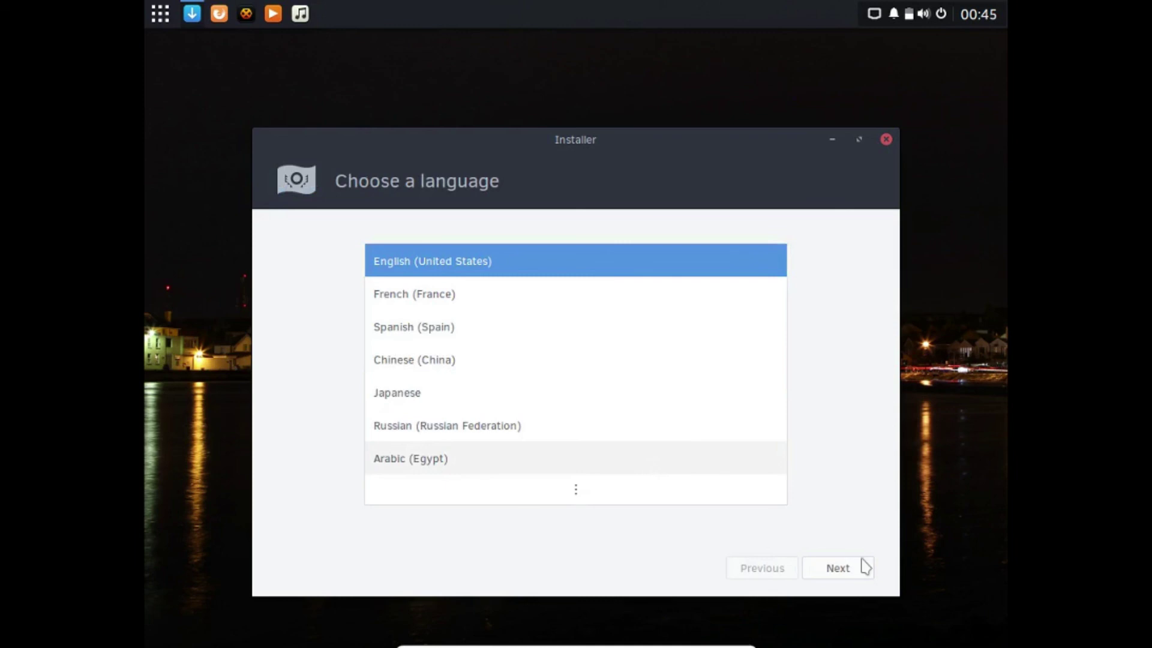
{"action": "left_click", "coordinate": [863, 565]}
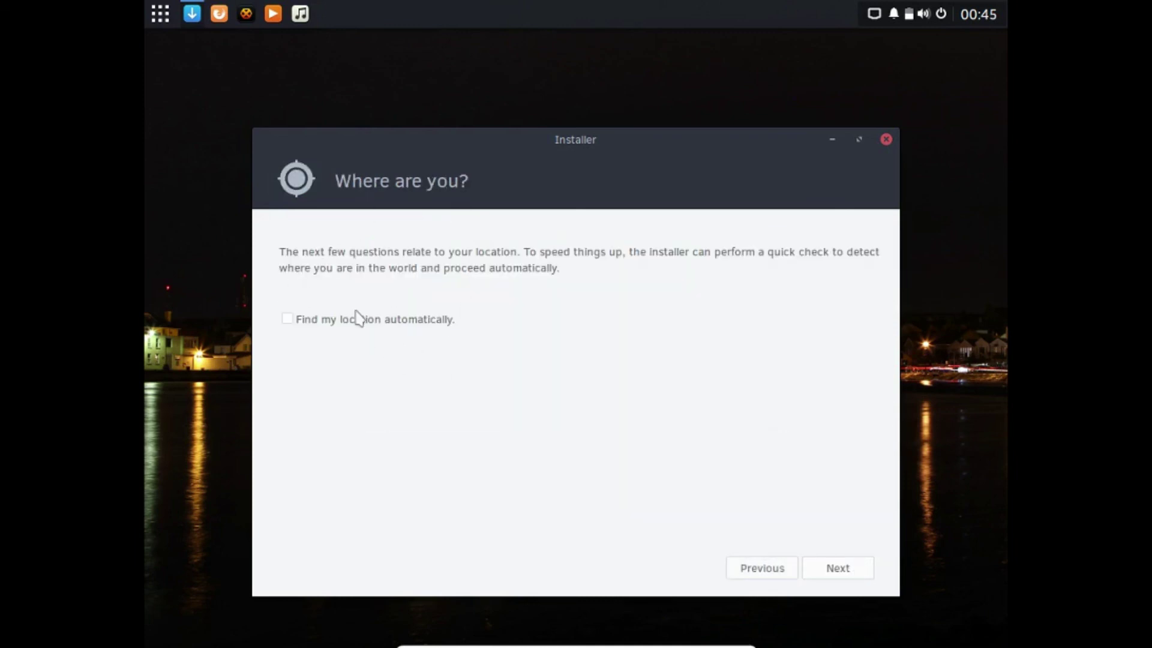
Auto-detect the New York location, then accept the English (US) keyboard and New York timezone
{"action": "left_click", "coordinate": [405, 323]}
{"action": "left_click", "coordinate": [825, 565]}
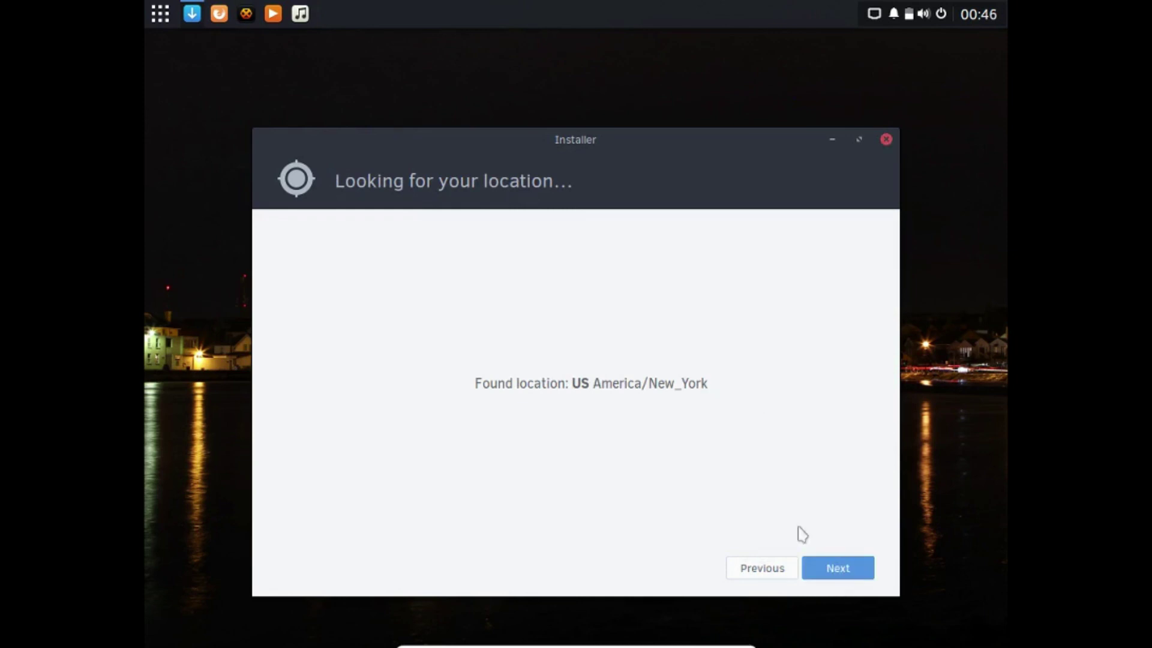
{"action": "left_click", "coordinate": [827, 566]}
{"action": "left_click", "coordinate": [865, 577]}
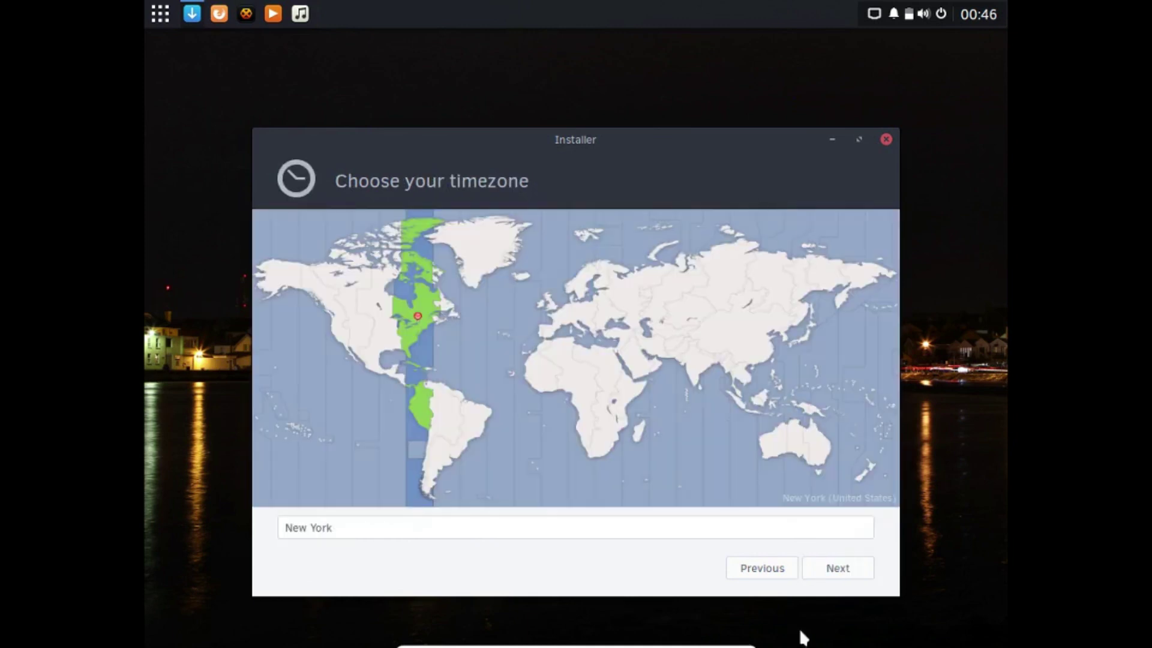
{"action": "left_click", "coordinate": [836, 568]}
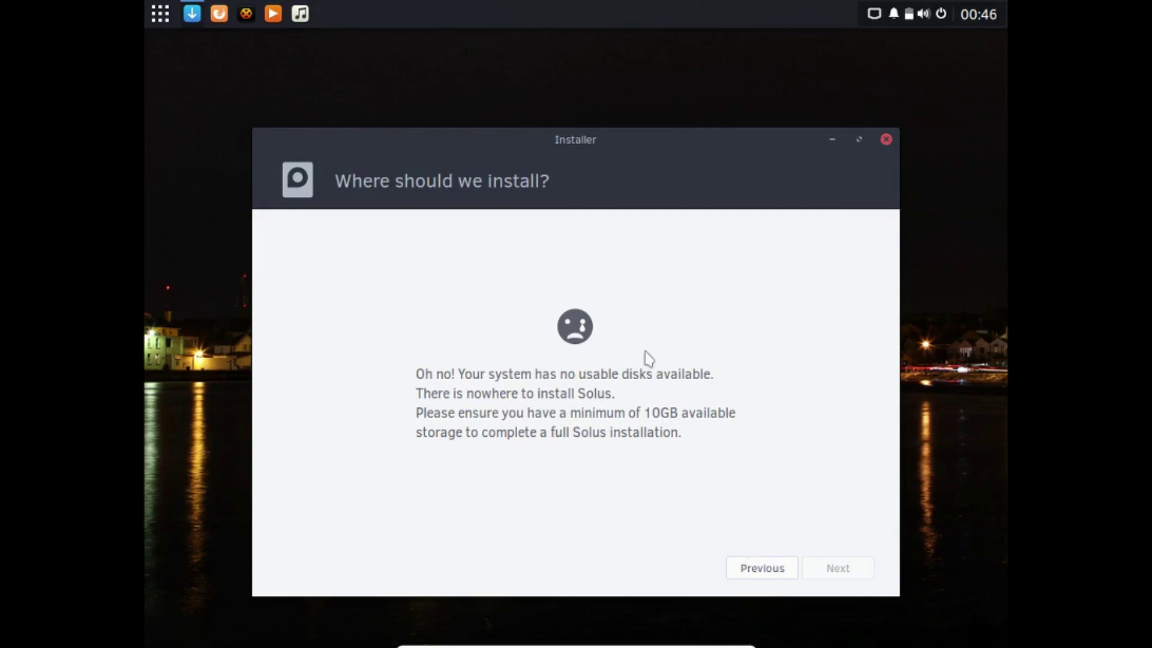
Close the installer, open and close the Raven side panel, then list the Utilities apps
{"action": "left_click", "coordinate": [886, 140]}
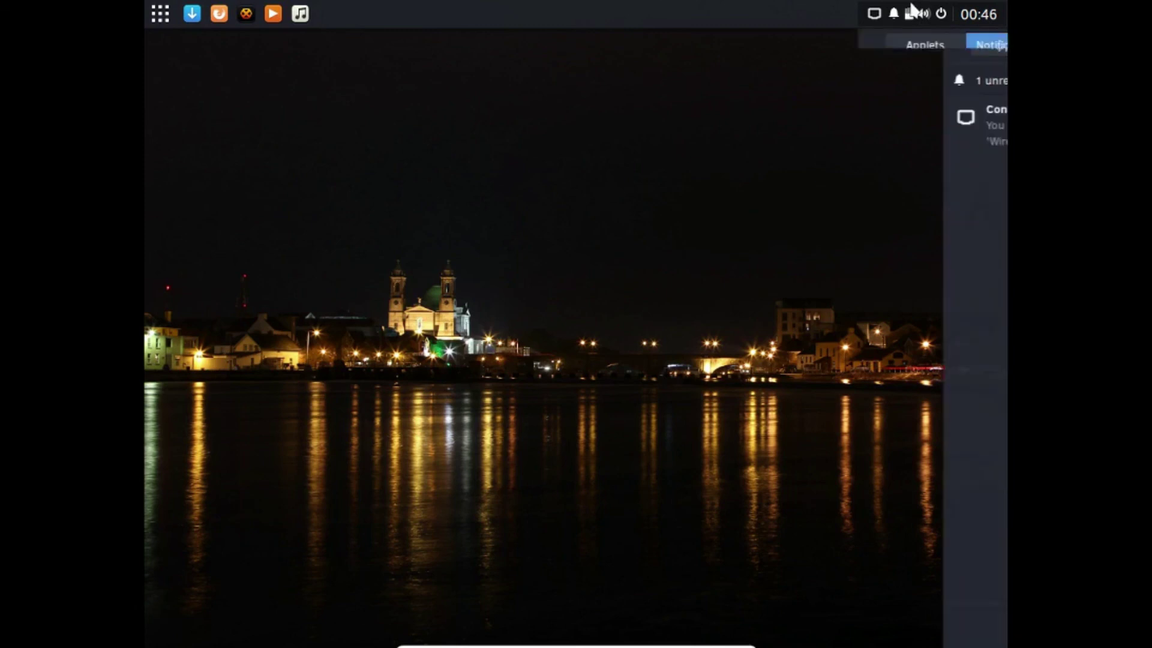
{"action": "left_click", "coordinate": [819, 48]}
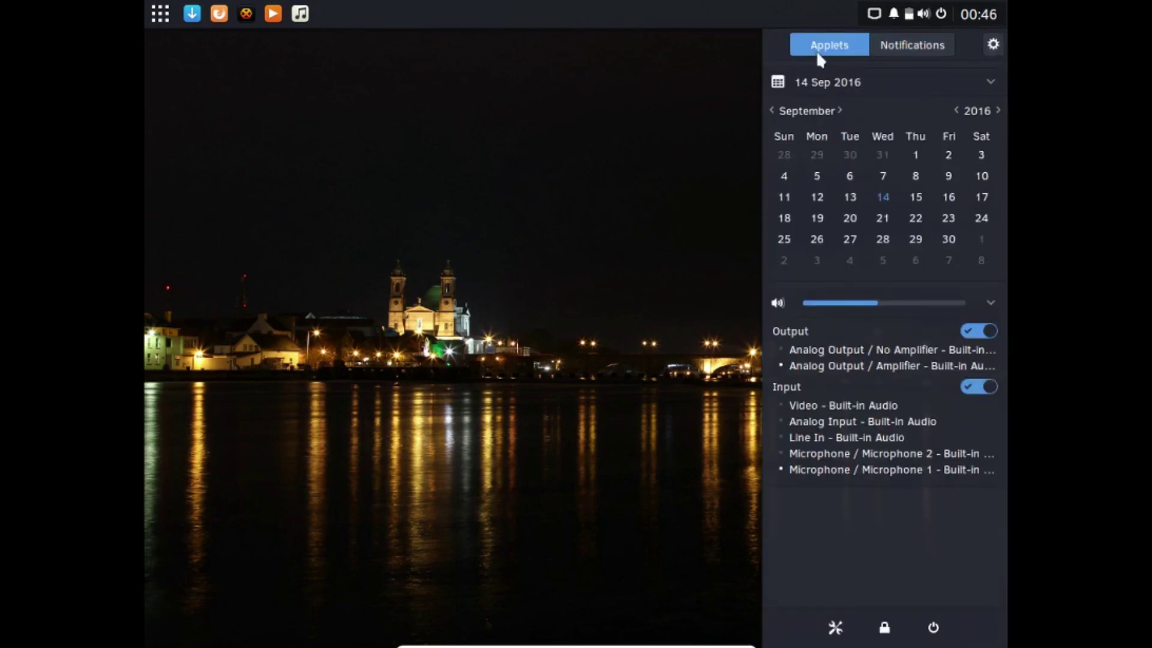
{"action": "left_click", "coordinate": [602, 180]}
{"action": "left_click", "coordinate": [160, 13]}
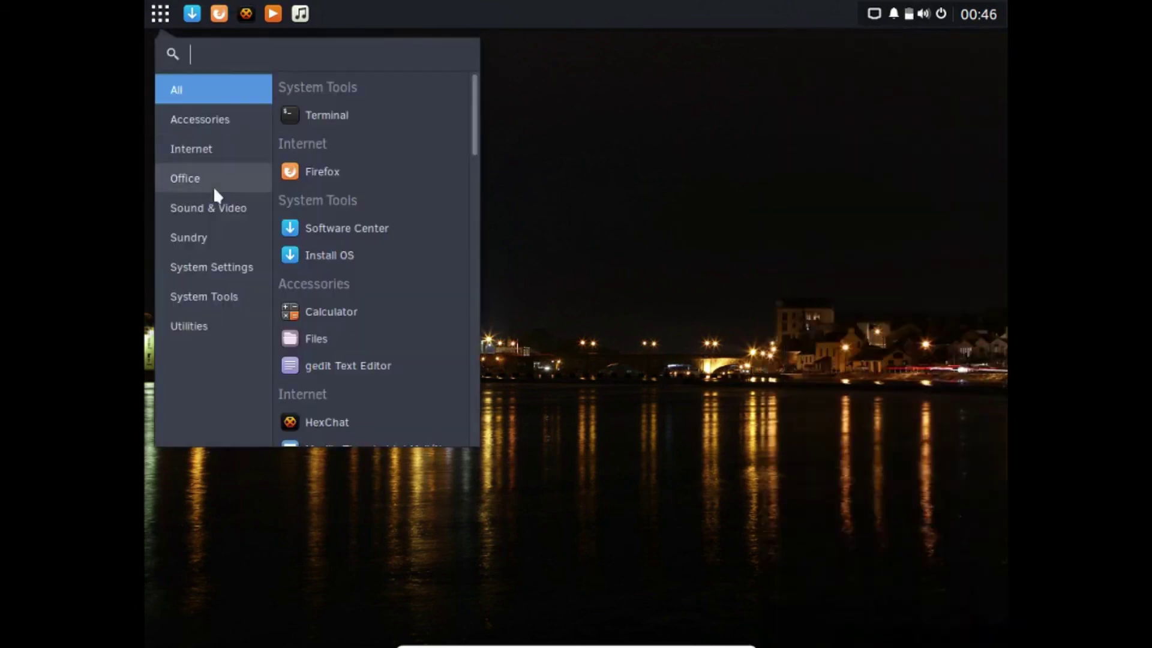
{"action": "left_click", "coordinate": [215, 326]}
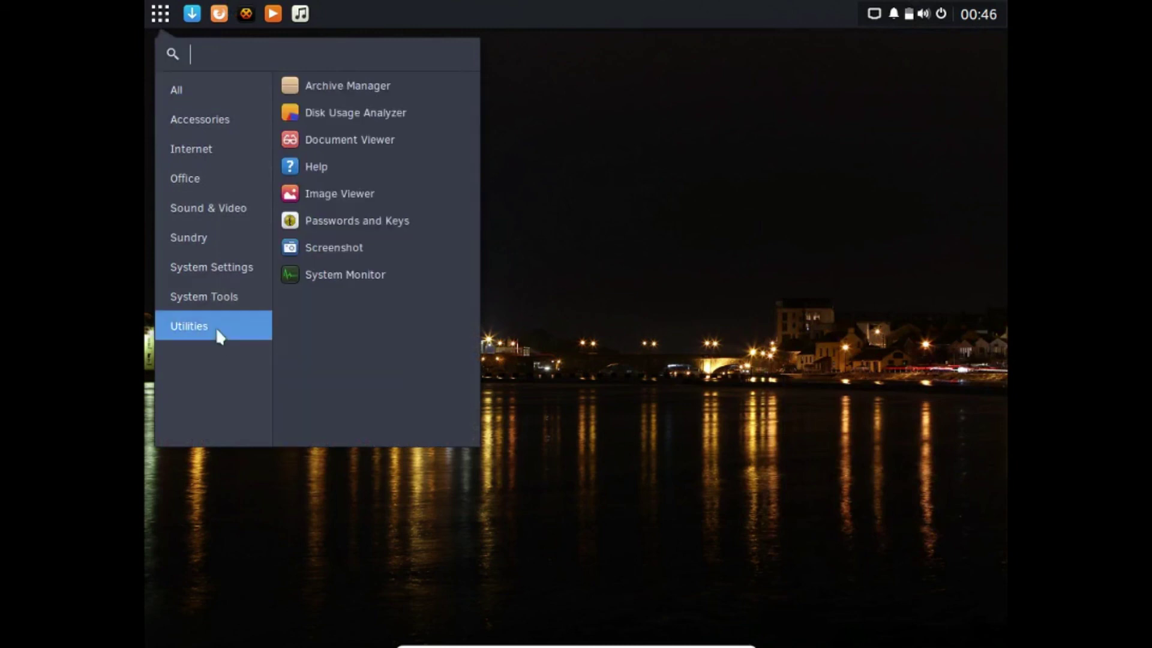